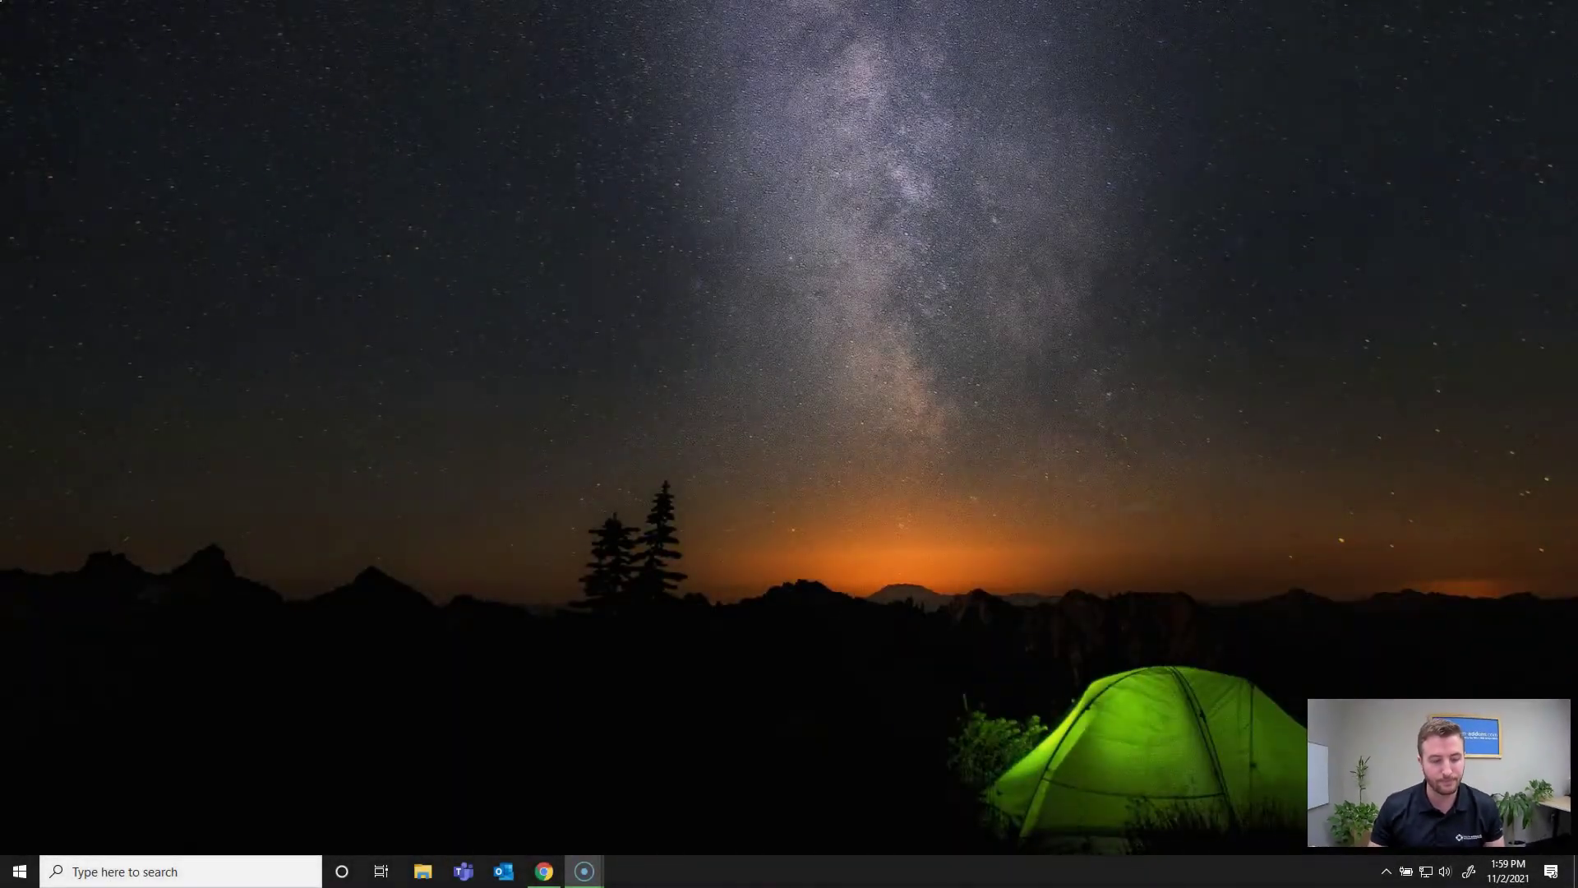
Step: Bring the browser forward and log in to mscrm-addons.com with the saved credentials
{"action": "left_click", "coordinate": [539, 872]}
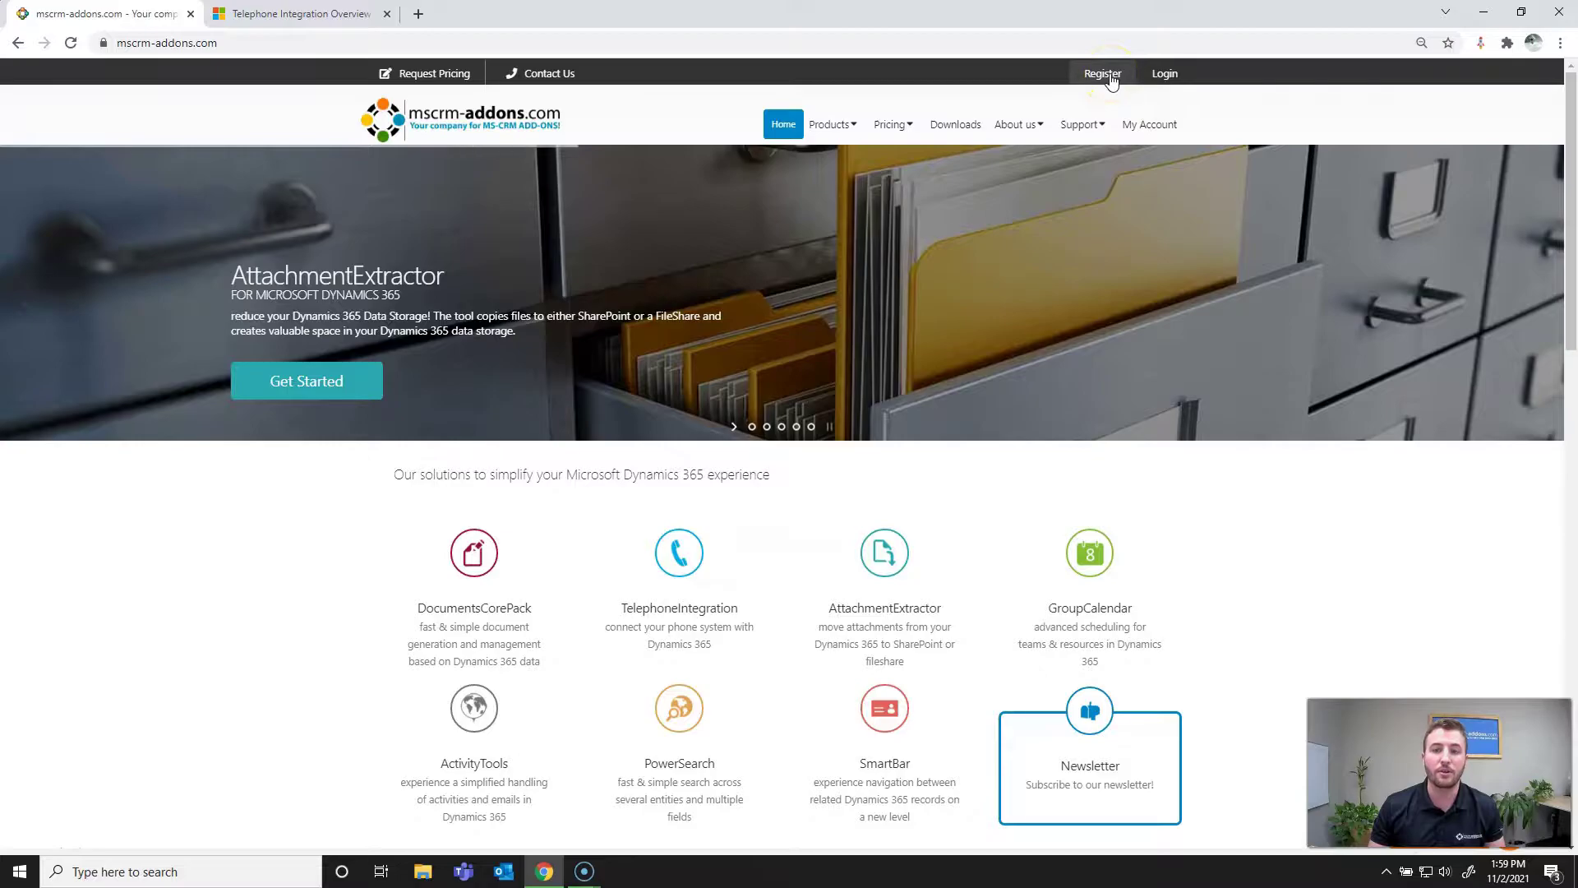
{"action": "left_click", "coordinate": [1159, 75]}
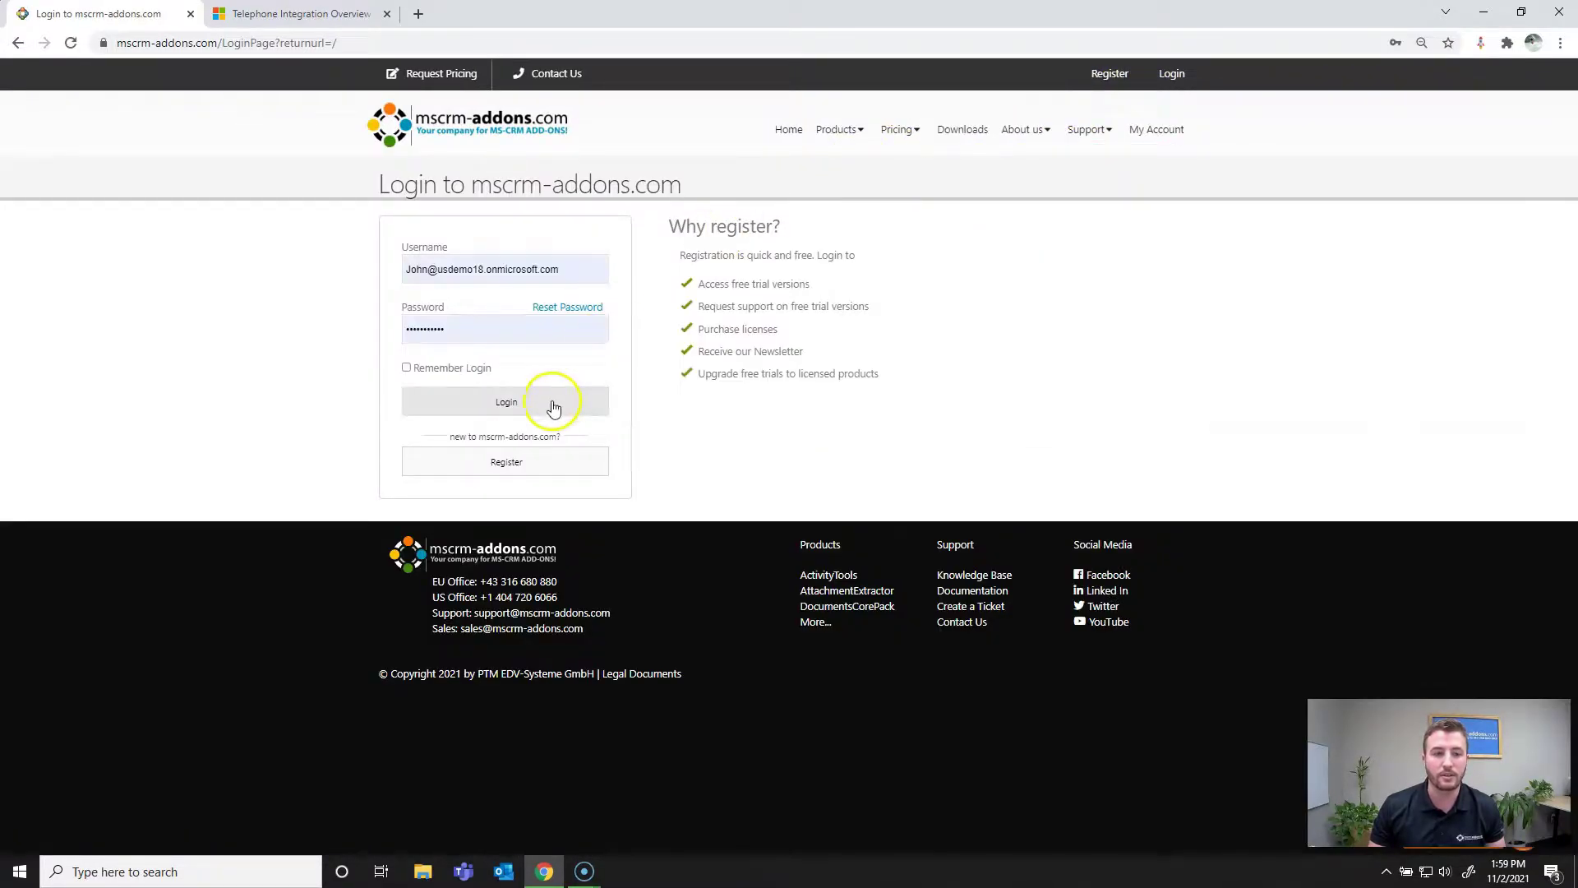
{"action": "left_click", "coordinate": [553, 403]}
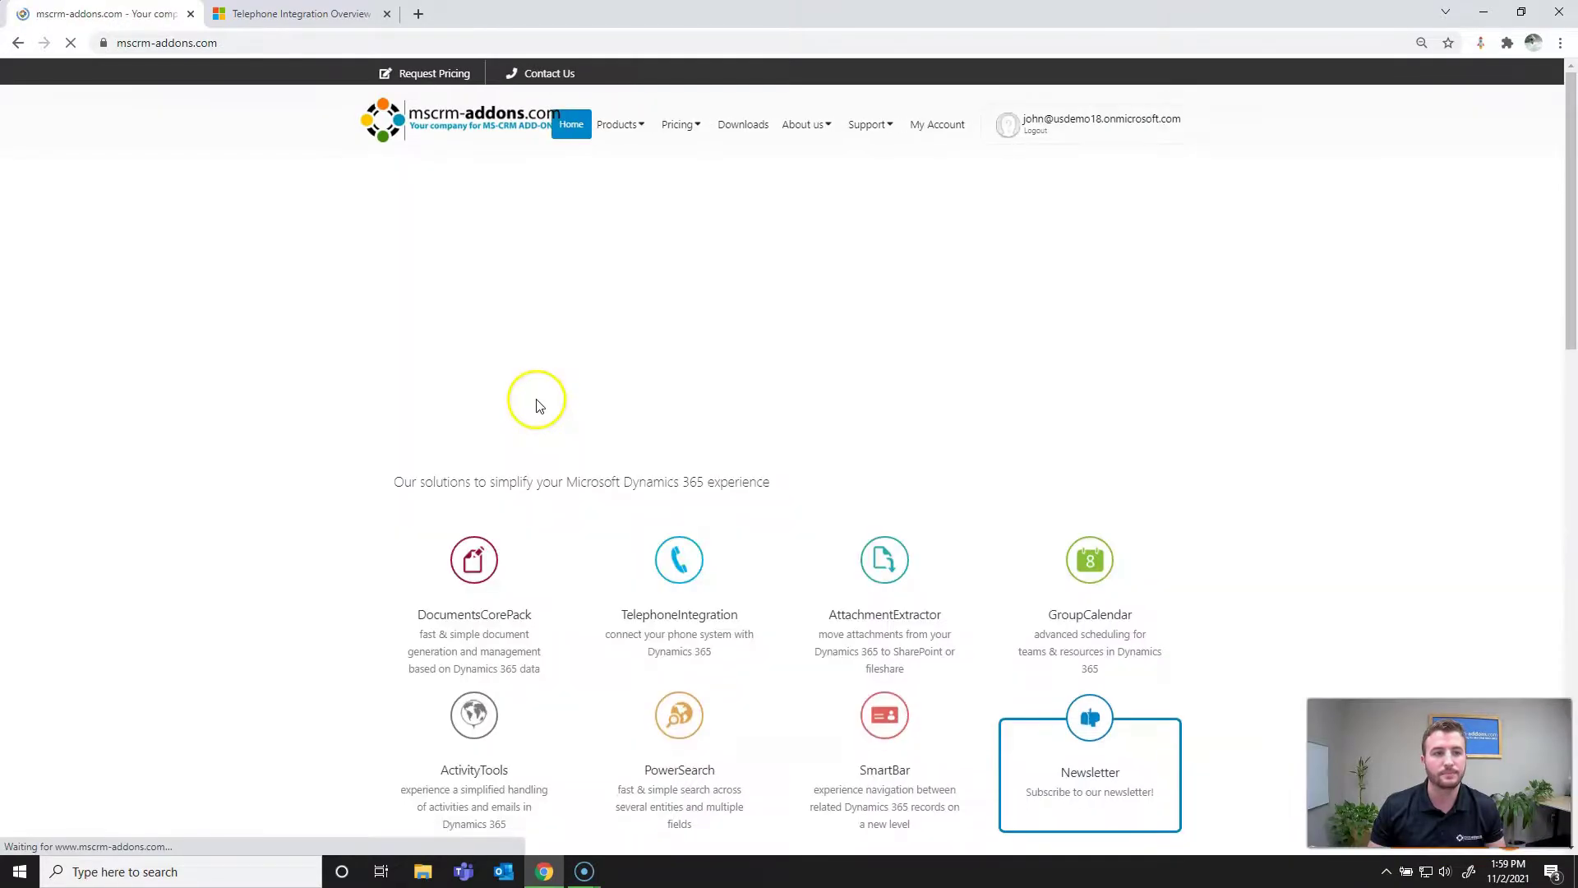
{"action": "mouse_move", "coordinate": [630, 130]}
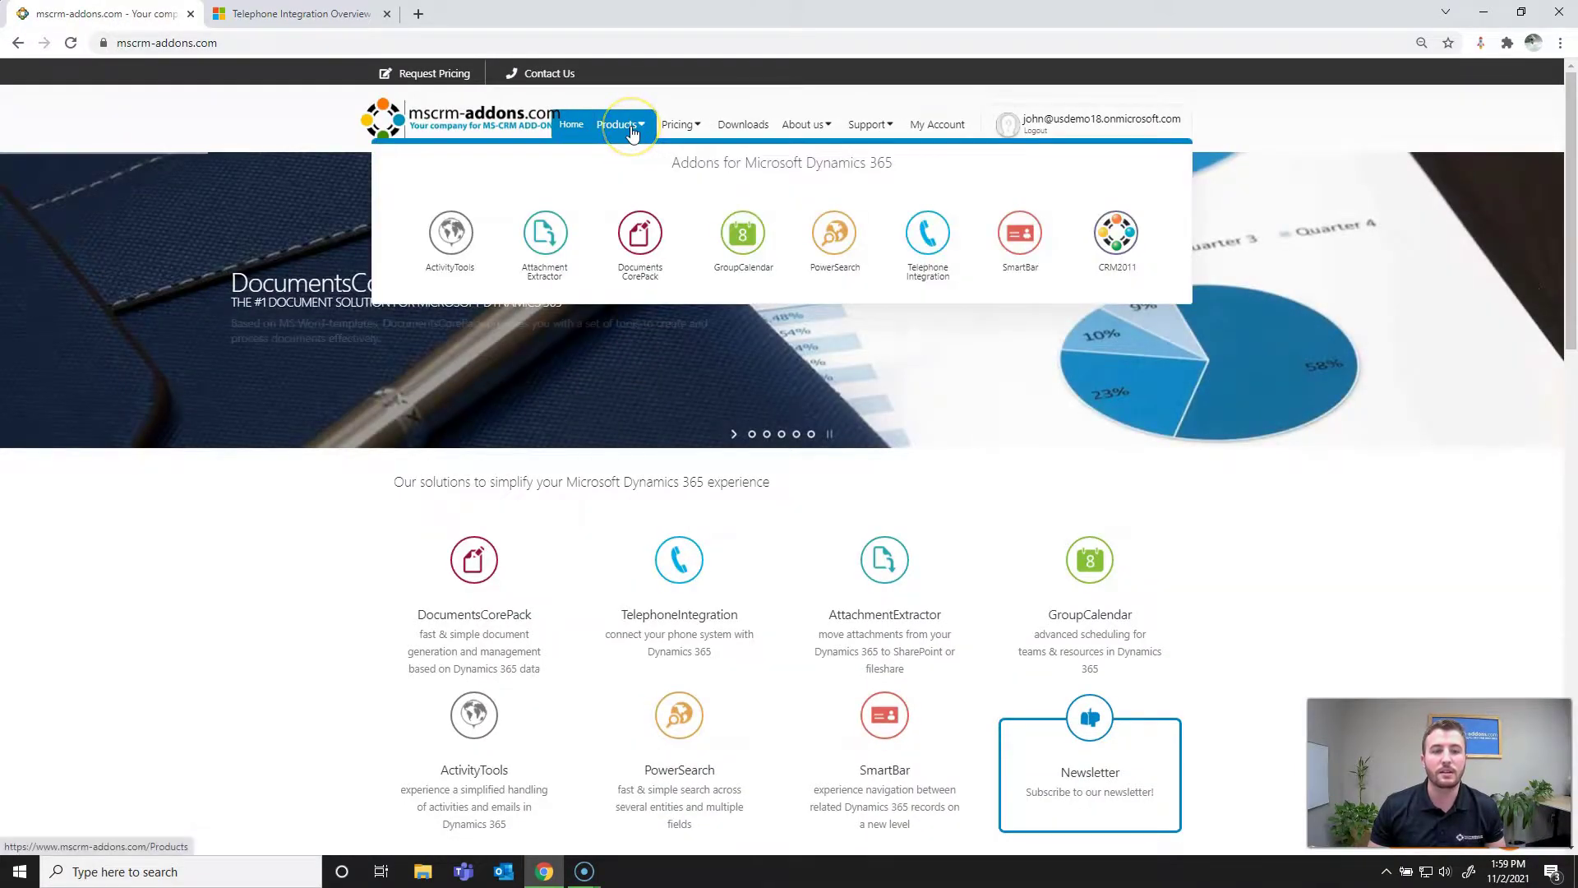
Step: Open the AttachmentExtractor product page, start its trial service setup, and reach the online configuration page
{"action": "left_click", "coordinate": [551, 252]}
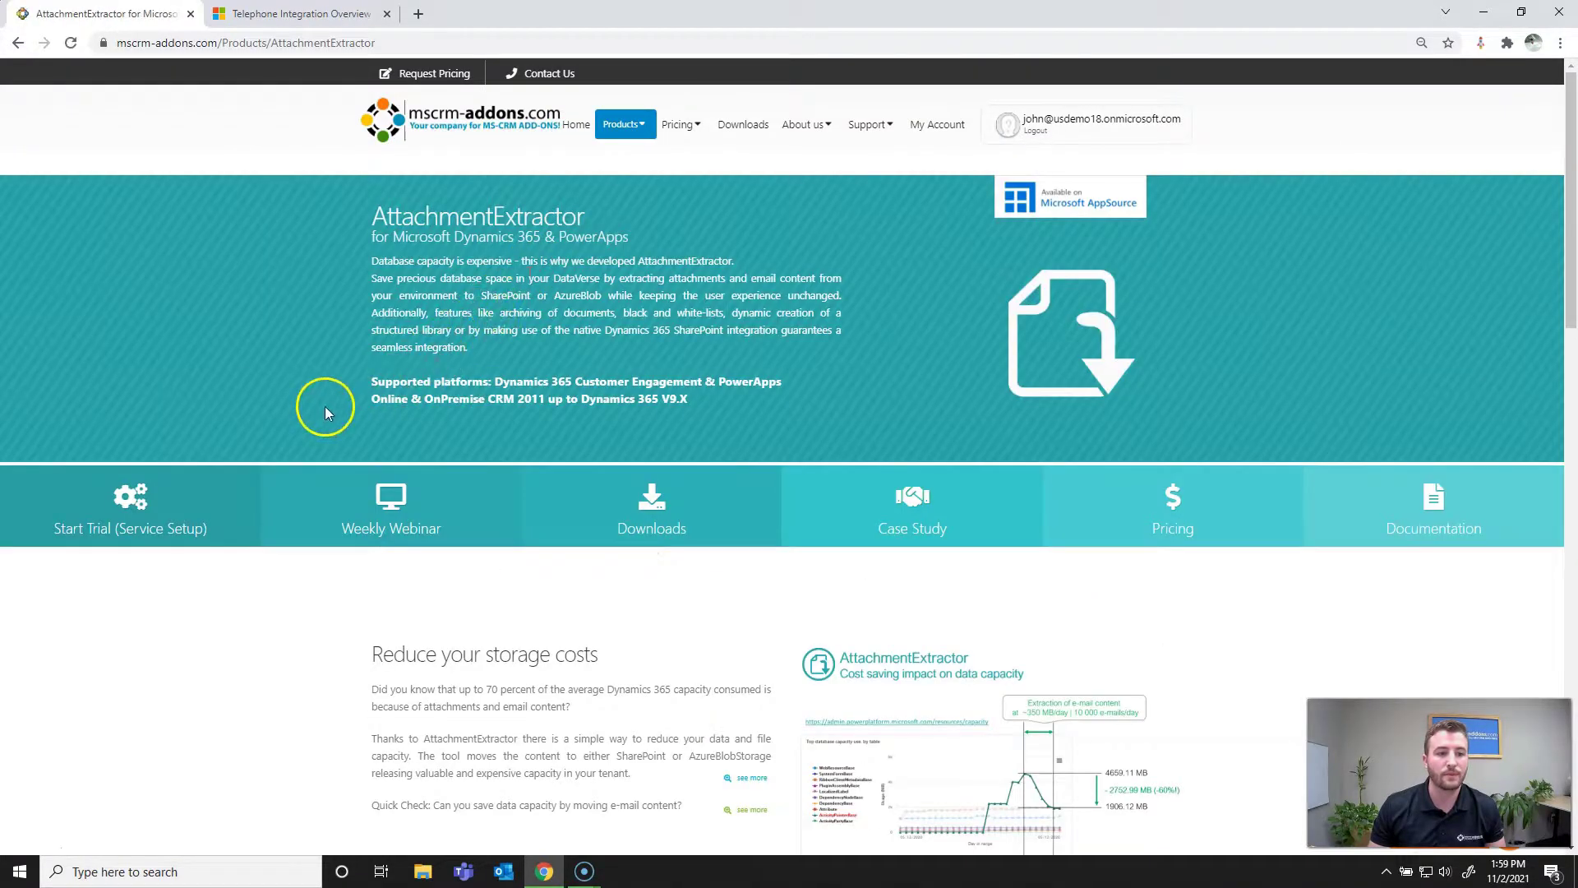
{"action": "left_click", "coordinate": [121, 518]}
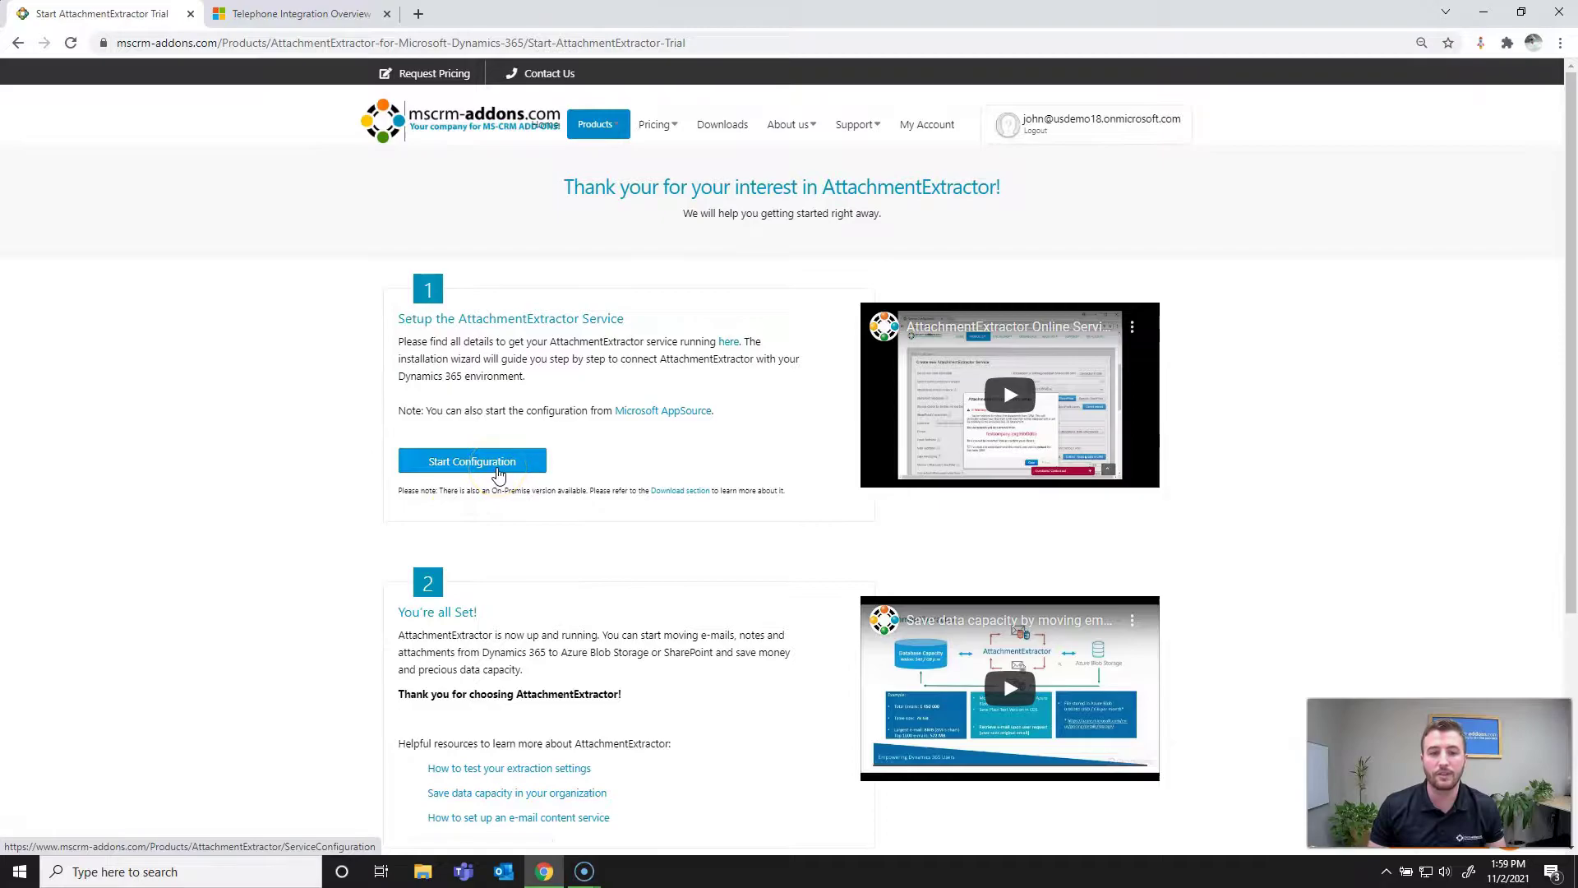
{"action": "left_click", "coordinate": [498, 469]}
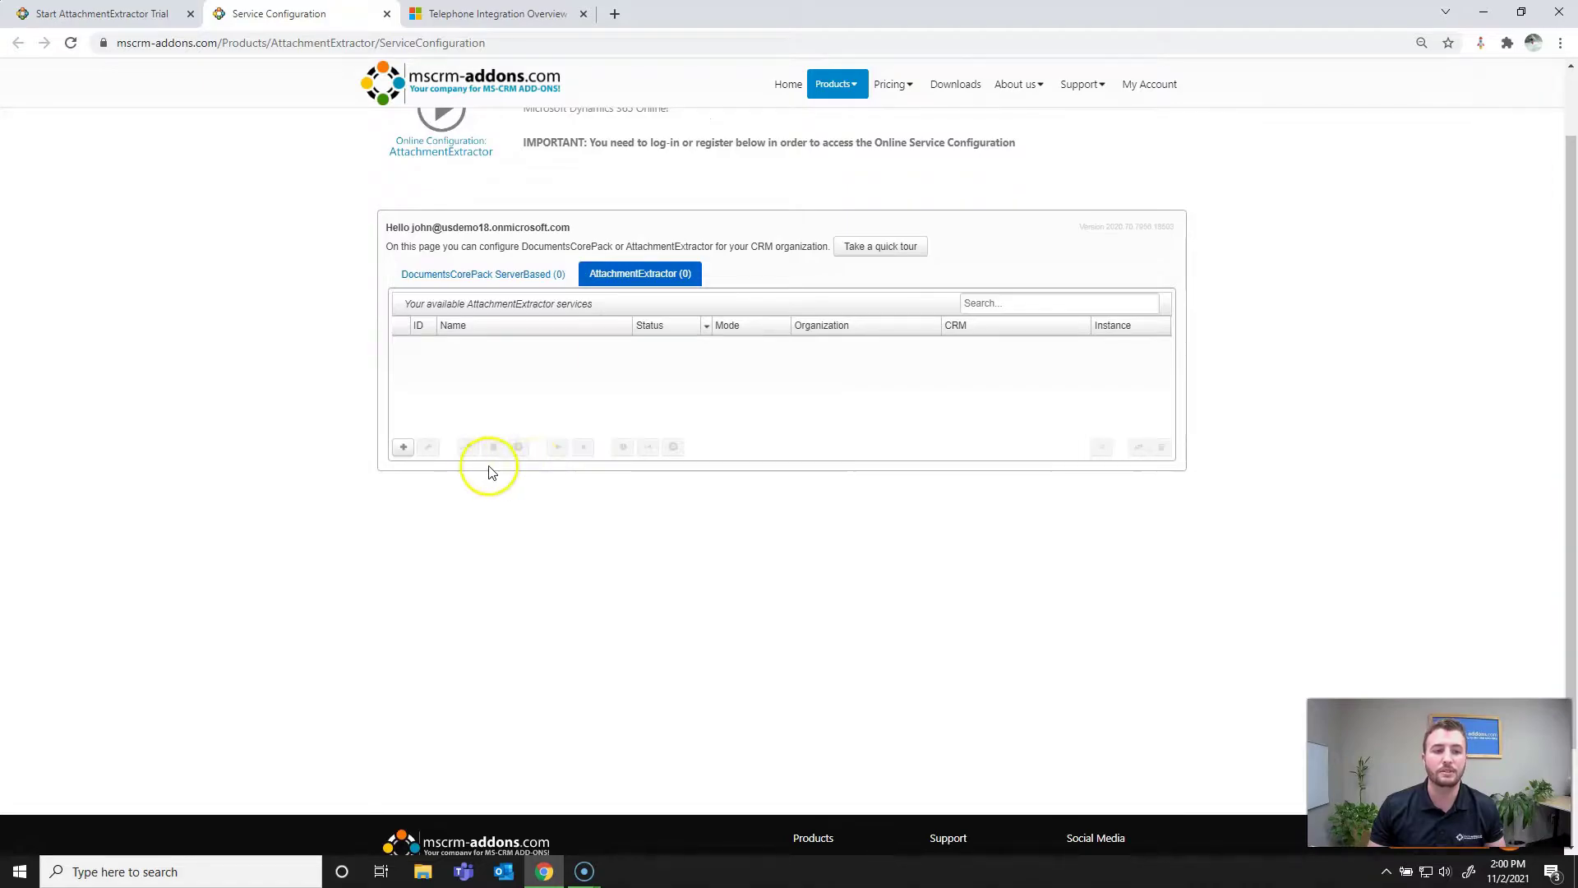
Step: Start a new AttachmentExtractor service and go to its Connection Profile settings
{"action": "left_click", "coordinate": [404, 453]}
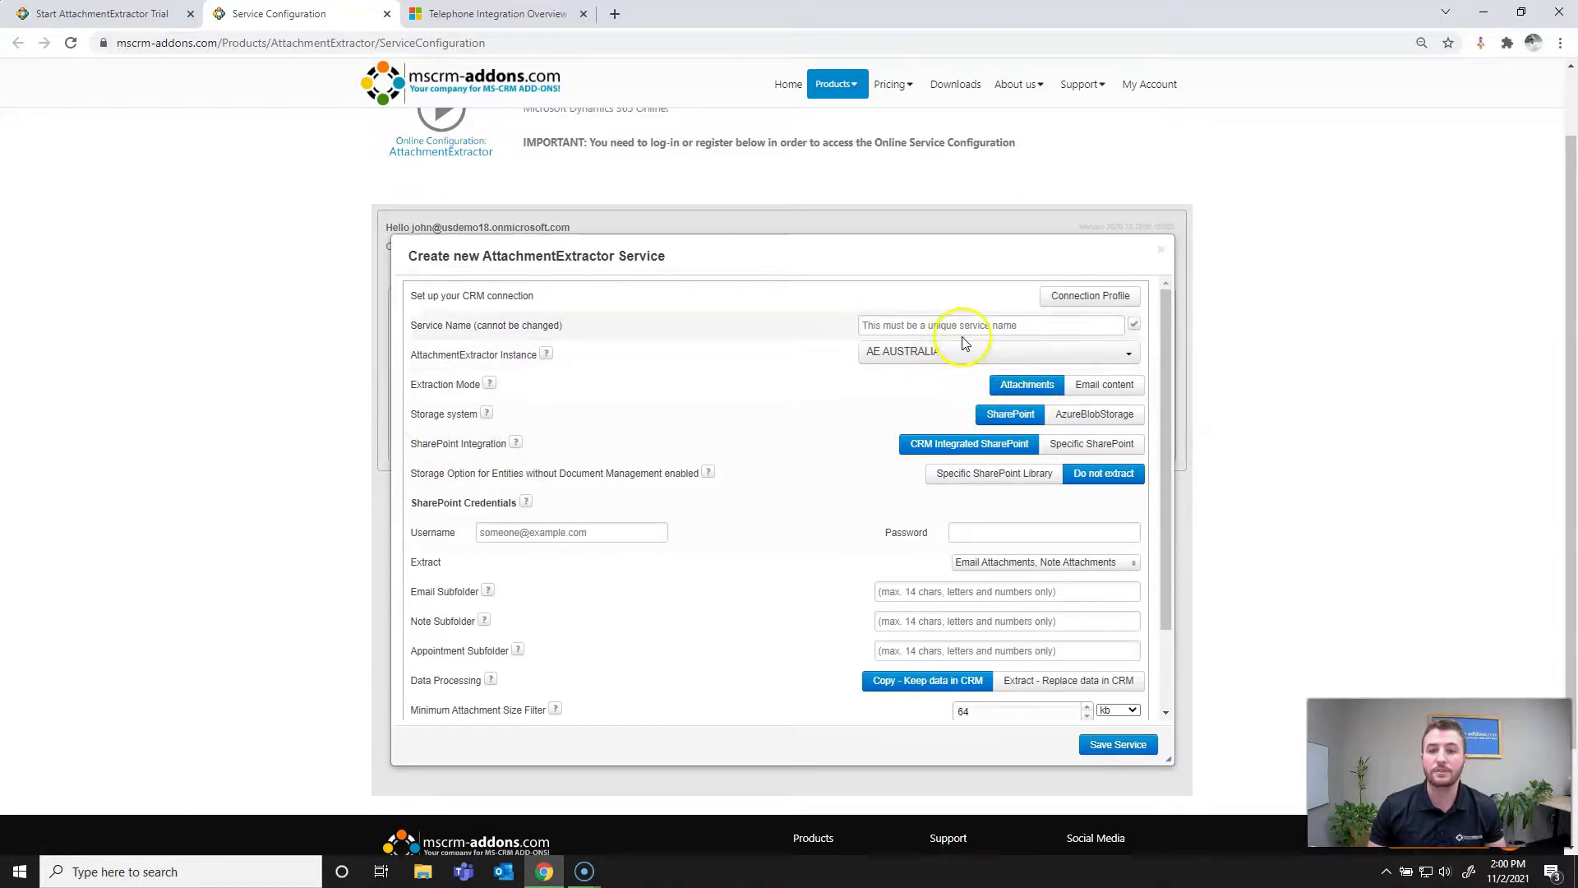
{"action": "left_click", "coordinate": [1013, 315]}
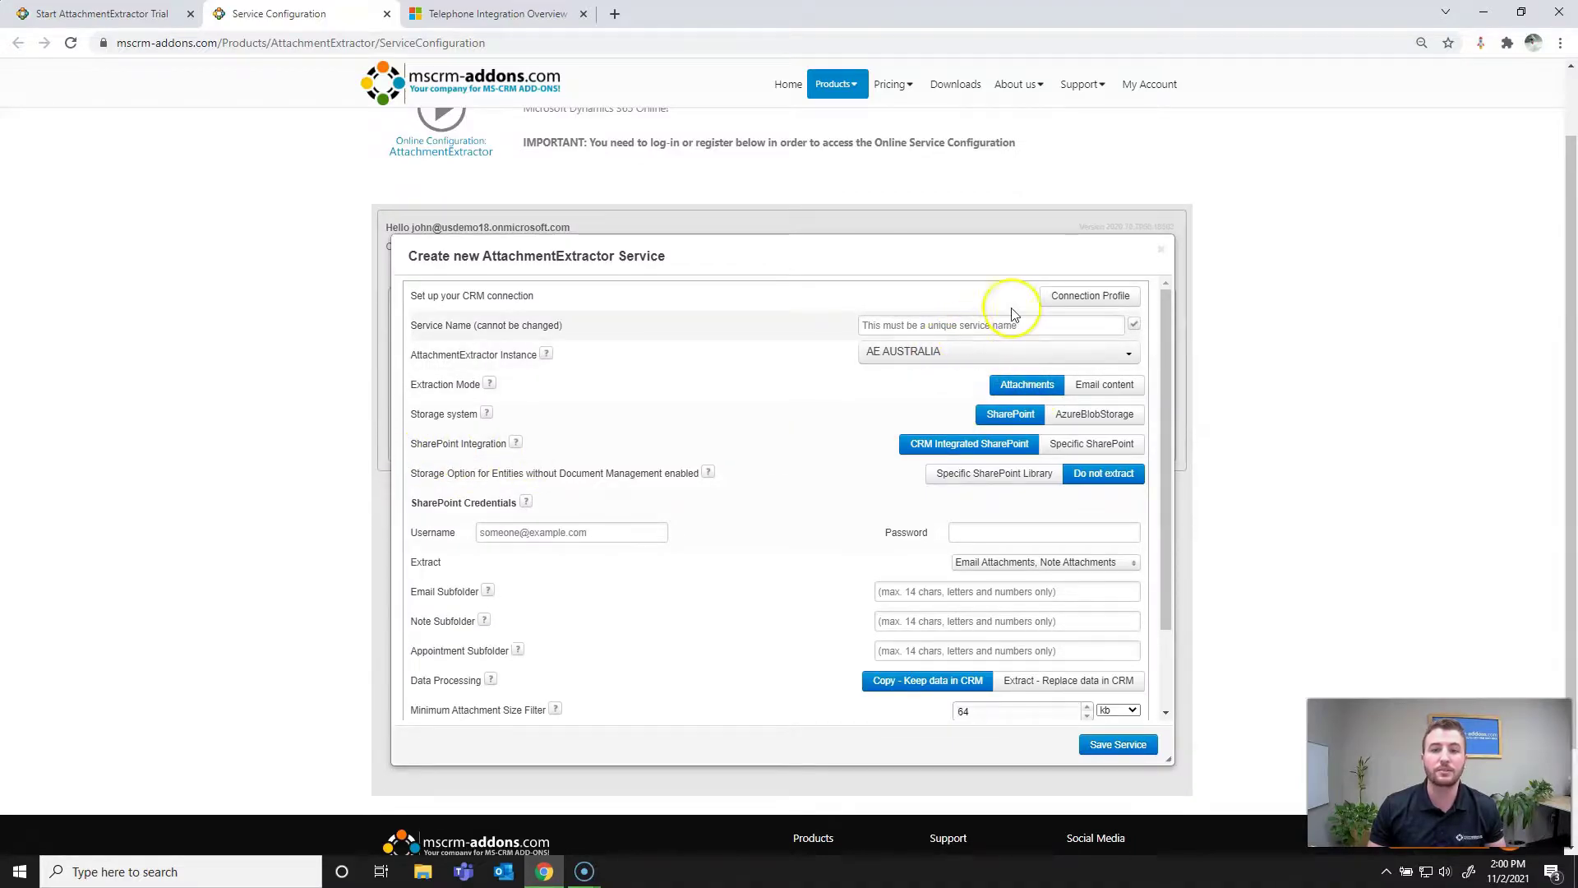
Step: Open the CRM connection profile dialog, then show the Dynamics 365 Telephone Integration Overview tab
{"action": "left_click", "coordinate": [1057, 303]}
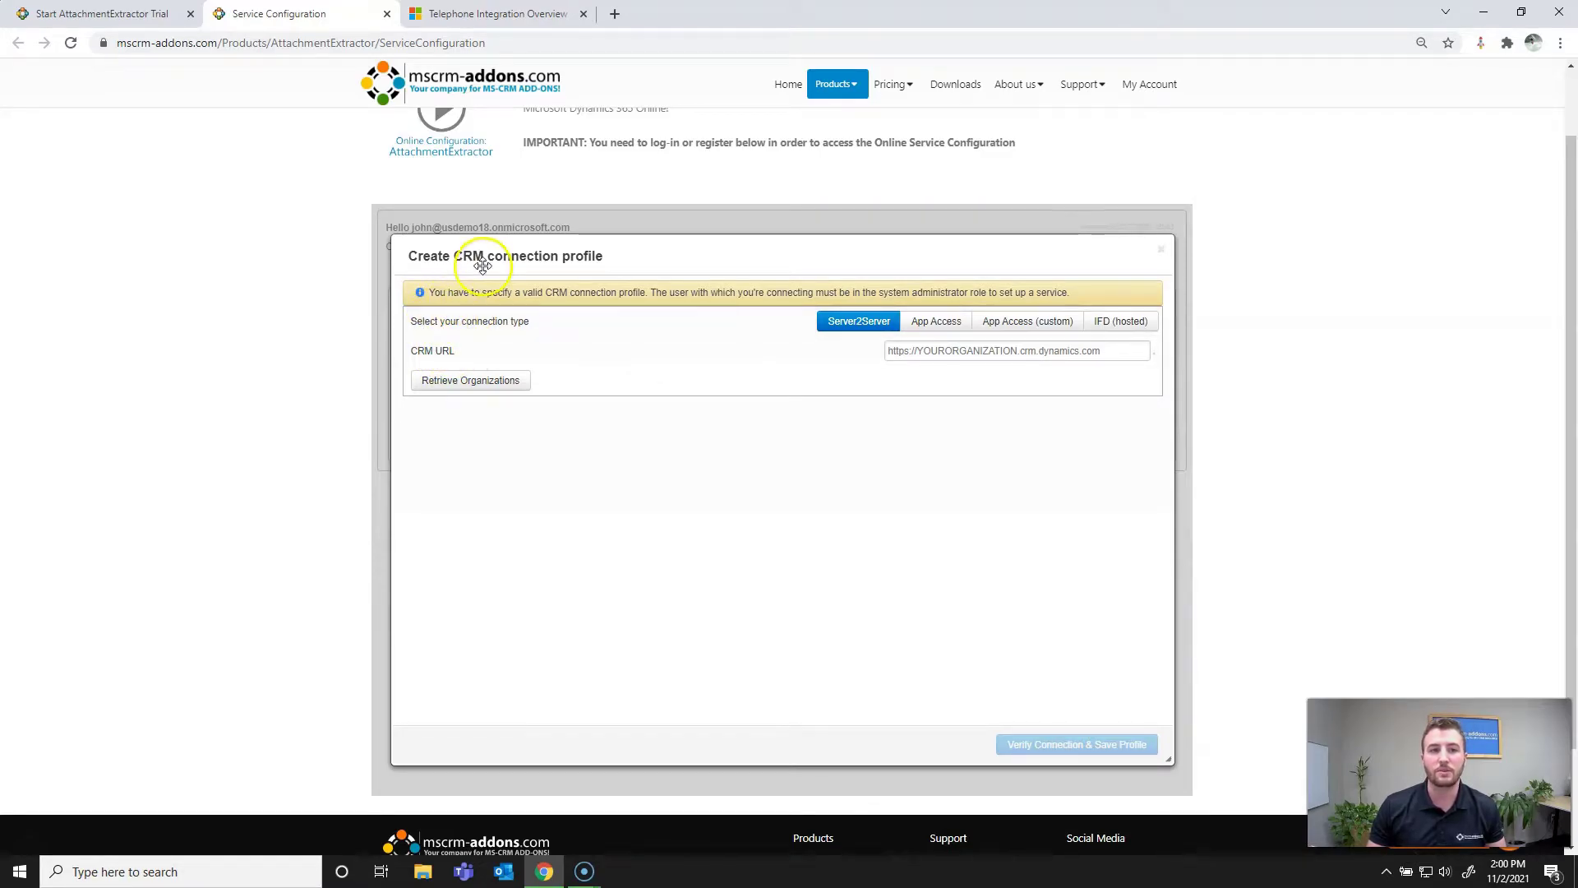
{"action": "left_click", "coordinate": [491, 10]}
Step: Copy the organisation's base Dynamics 365 address and paste it as the profile's CRM URL
{"action": "key", "text": "Right"}
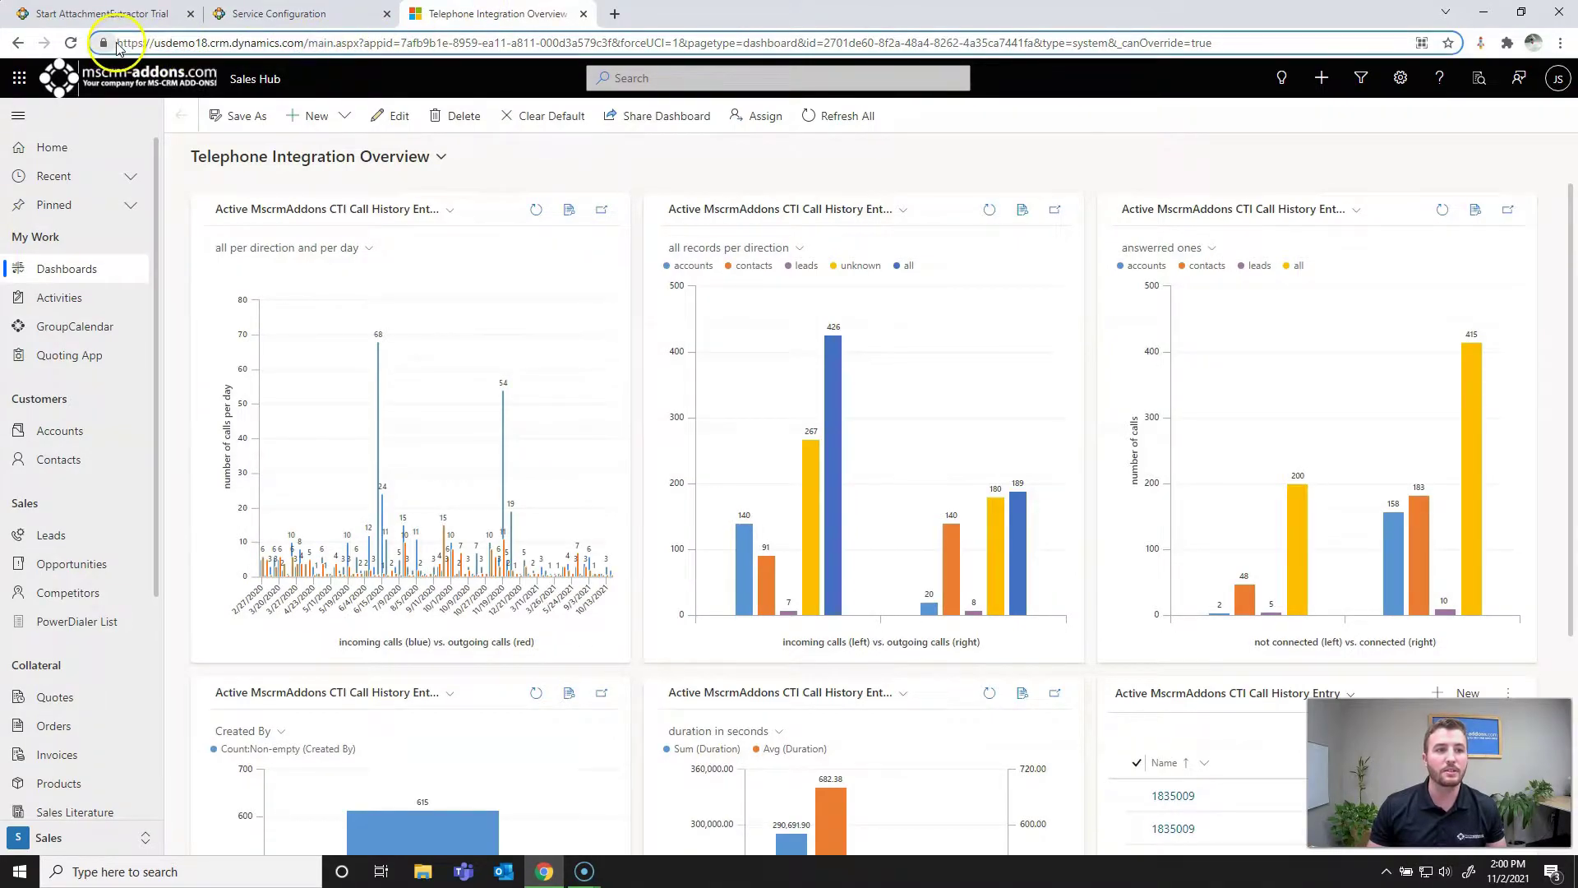
{"action": "left_click_drag", "start_coordinate": [117, 48], "coordinate": [306, 46]}
{"action": "key", "text": "ctrl+c"}
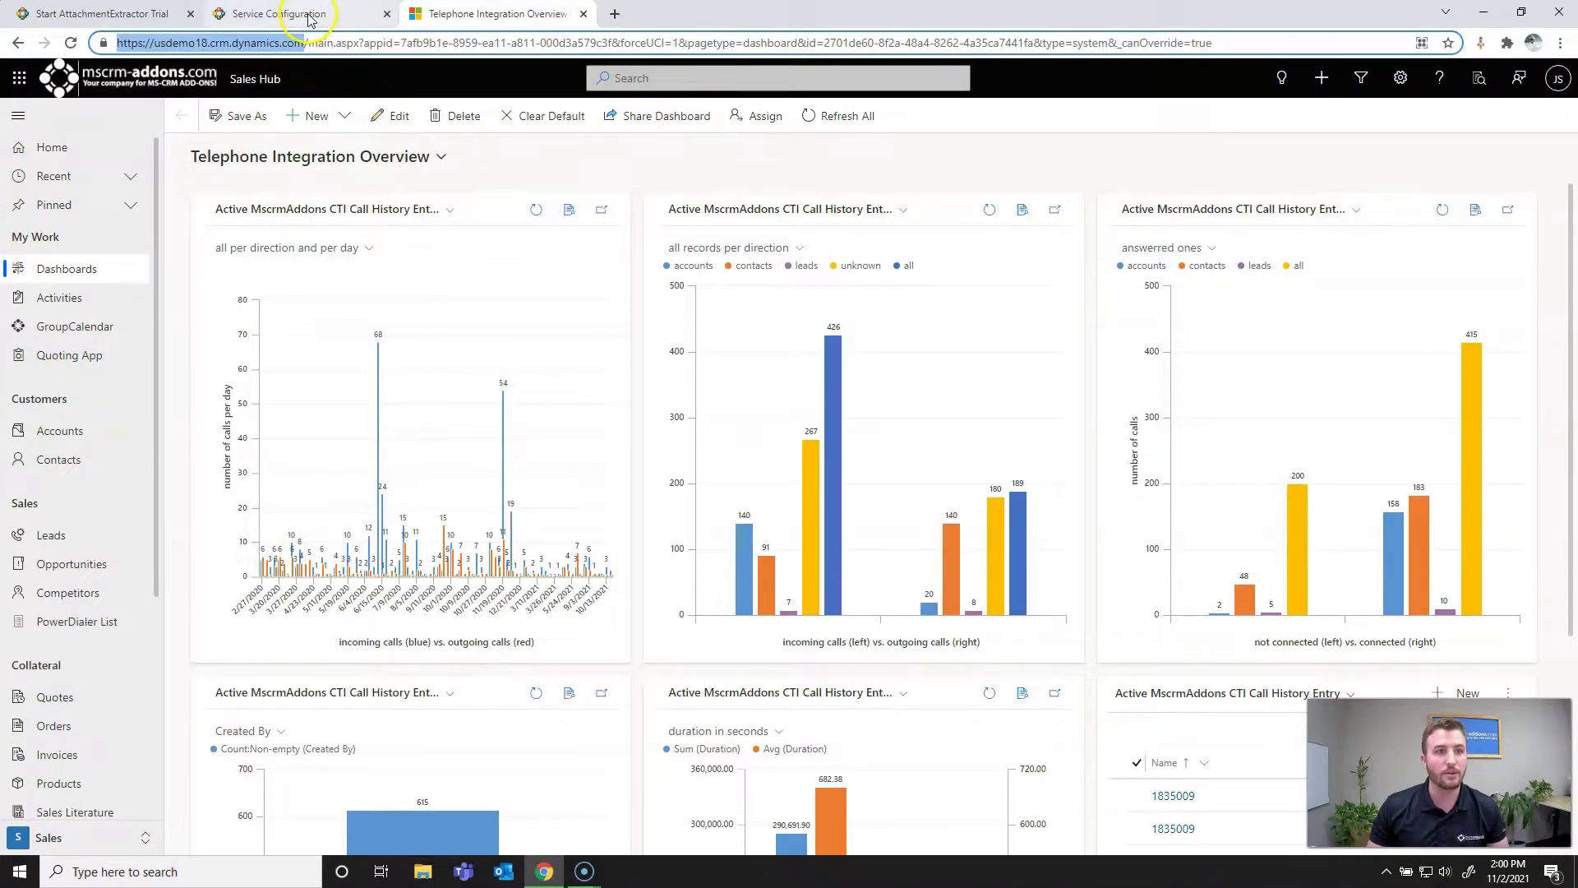
{"action": "left_click", "coordinate": [271, 14]}
{"action": "left_click", "coordinate": [984, 353]}
{"action": "key", "text": "ctrl+v"}
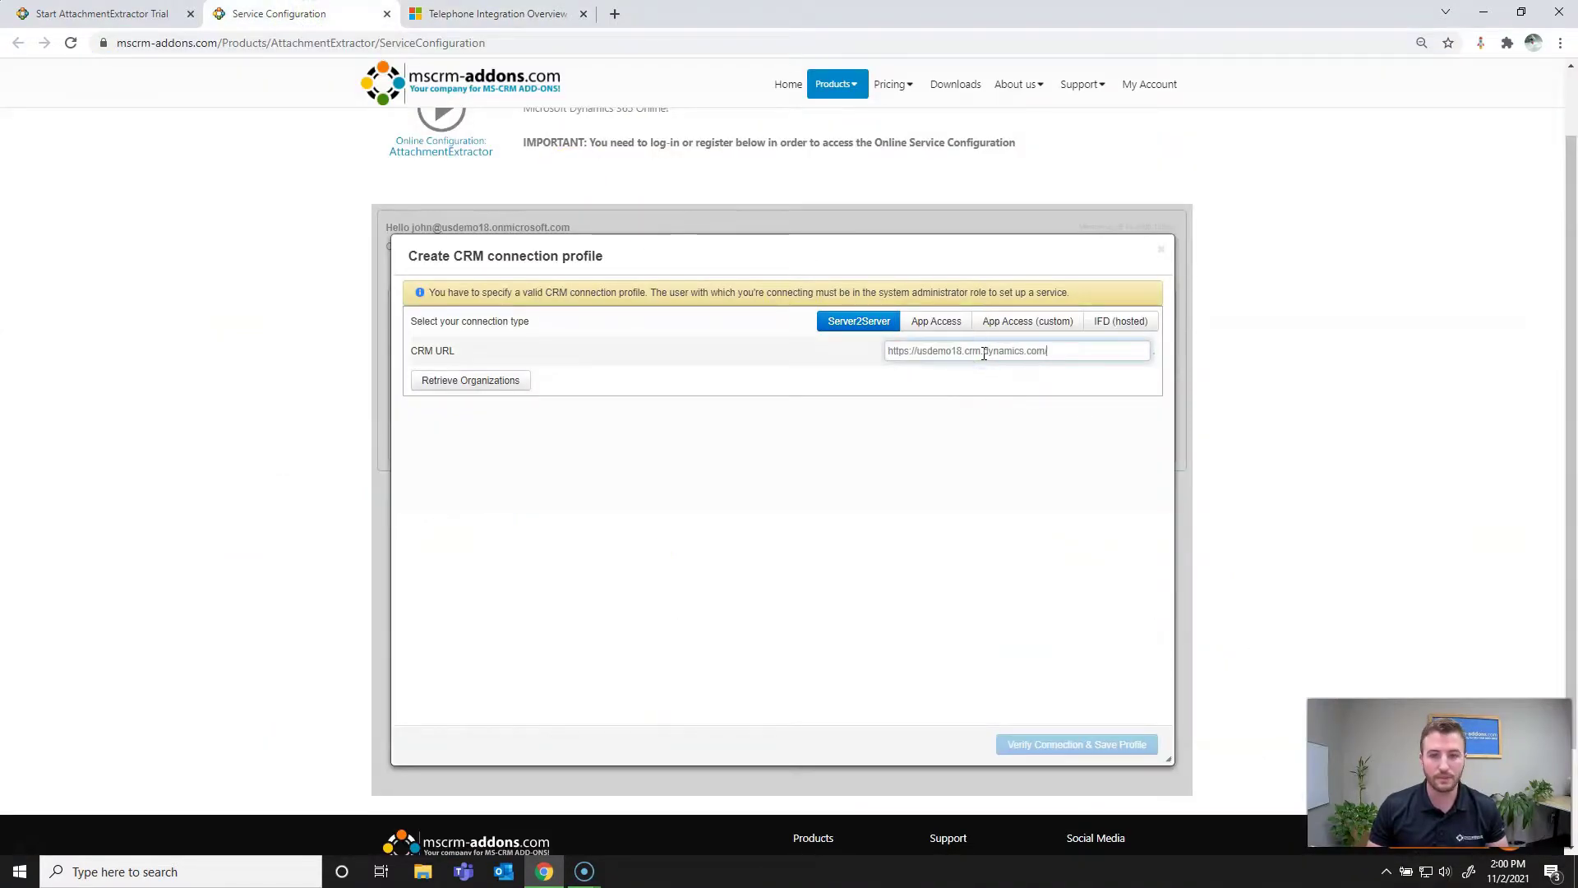
Step: Retrieve organisations for the CRM URL, completing the Microsoft sign-in with the saved account
{"action": "left_click", "coordinate": [490, 383]}
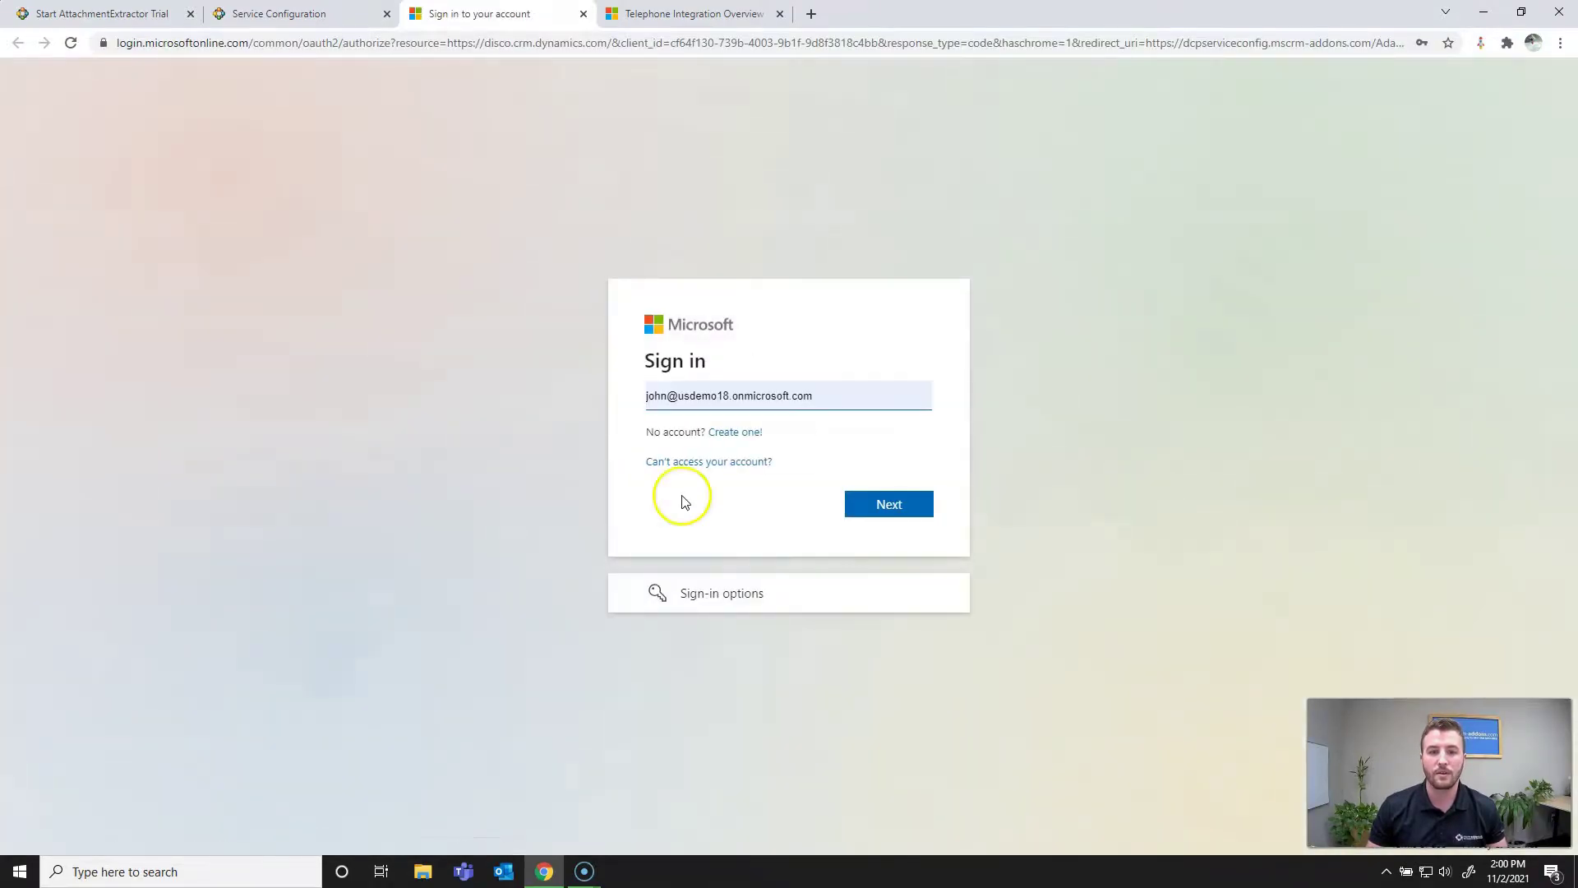
{"action": "left_click", "coordinate": [863, 504]}
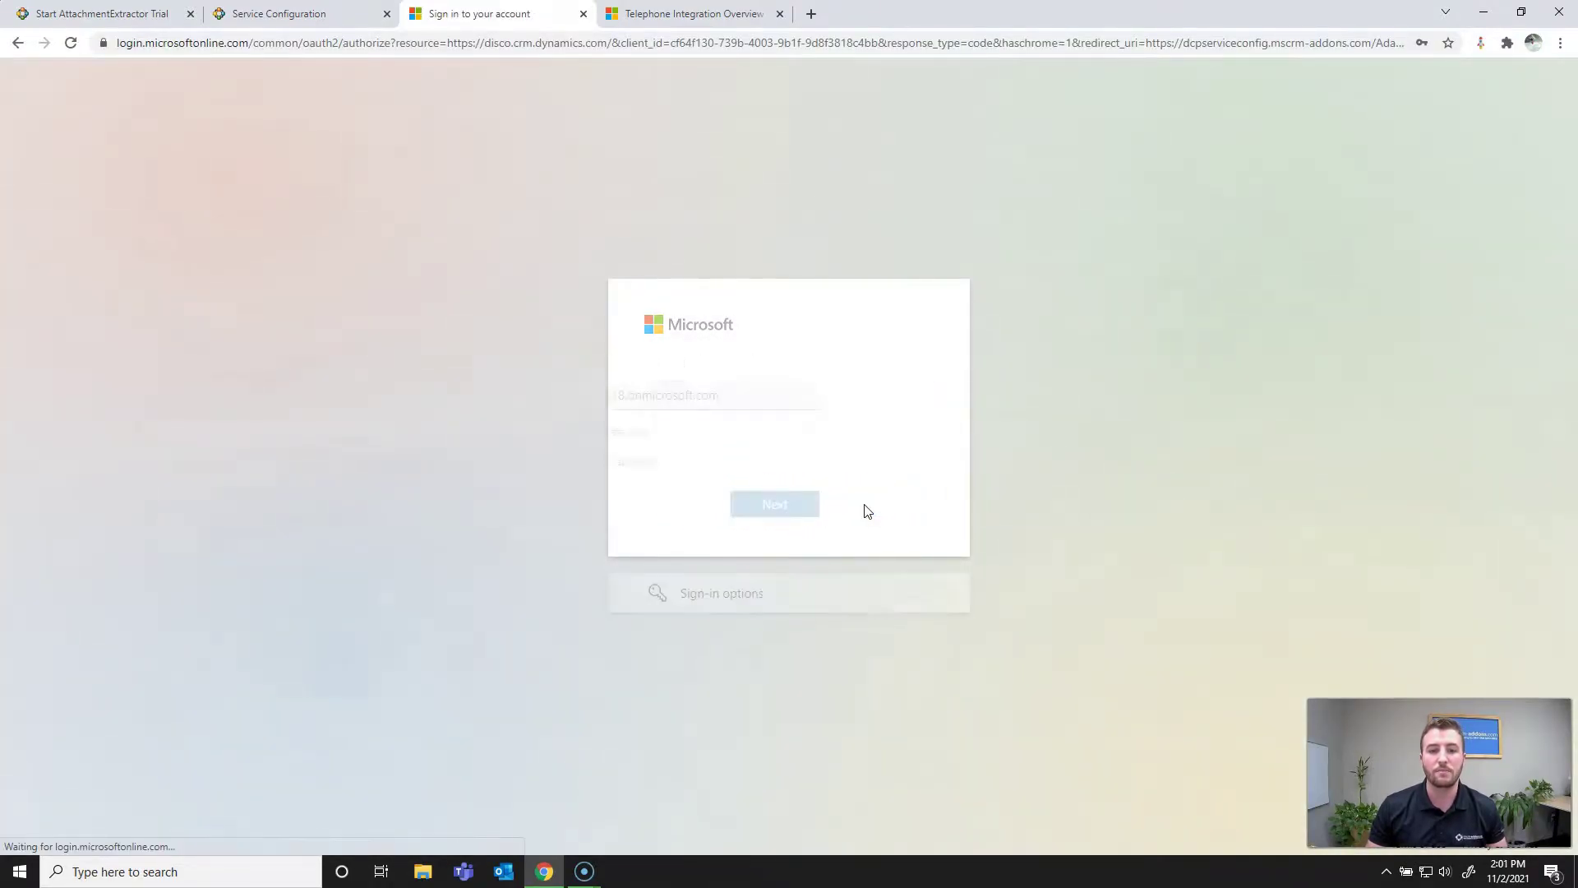
{"action": "left_click", "coordinate": [865, 533]}
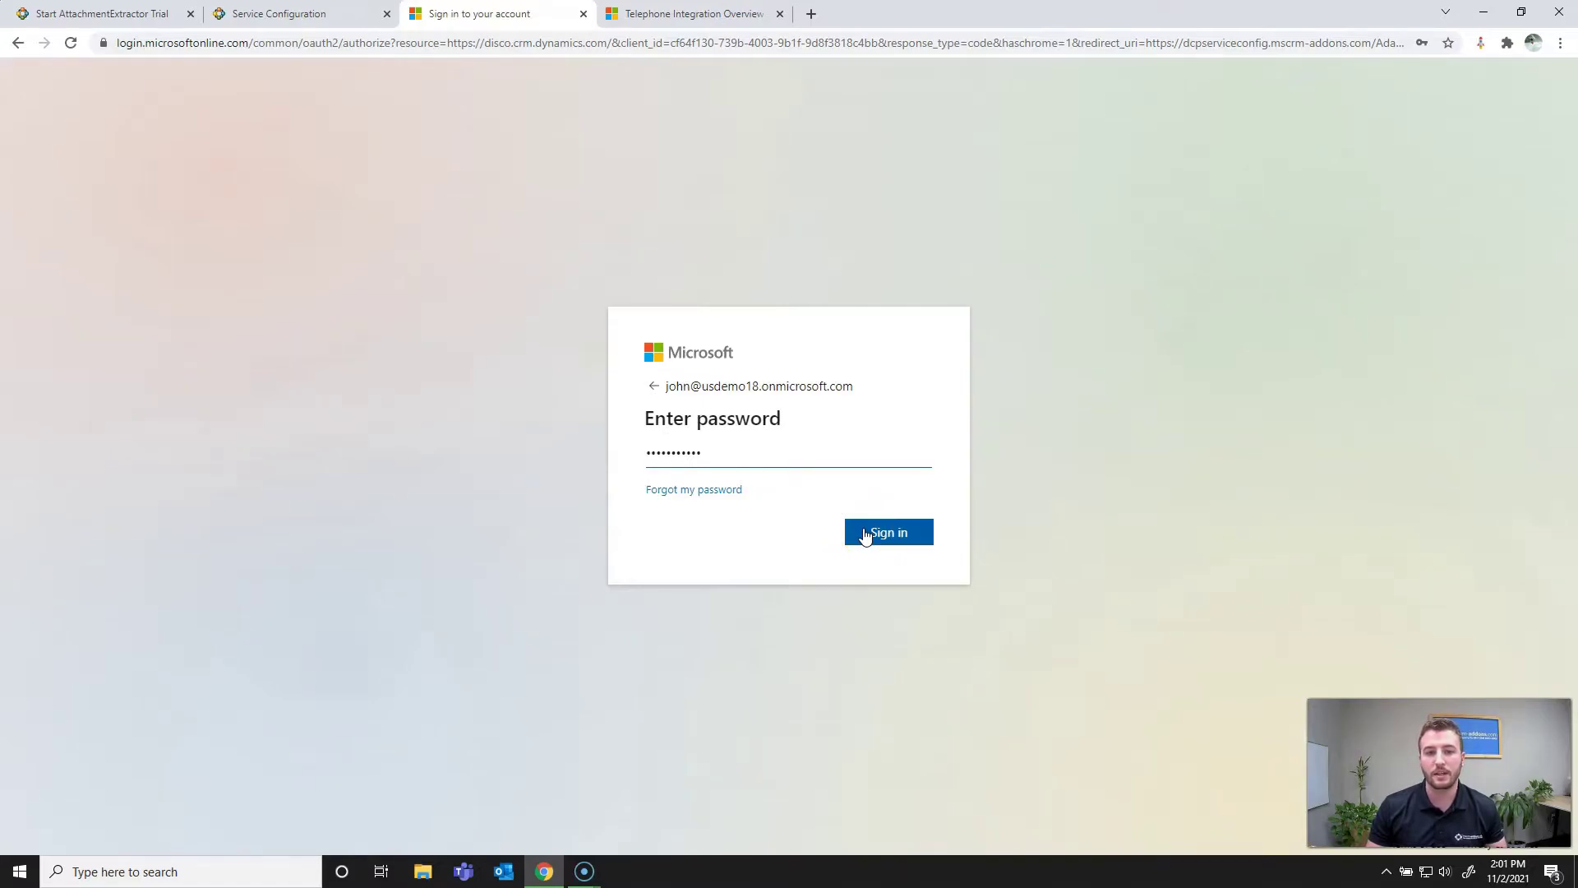
{"action": "left_click", "coordinate": [864, 533]}
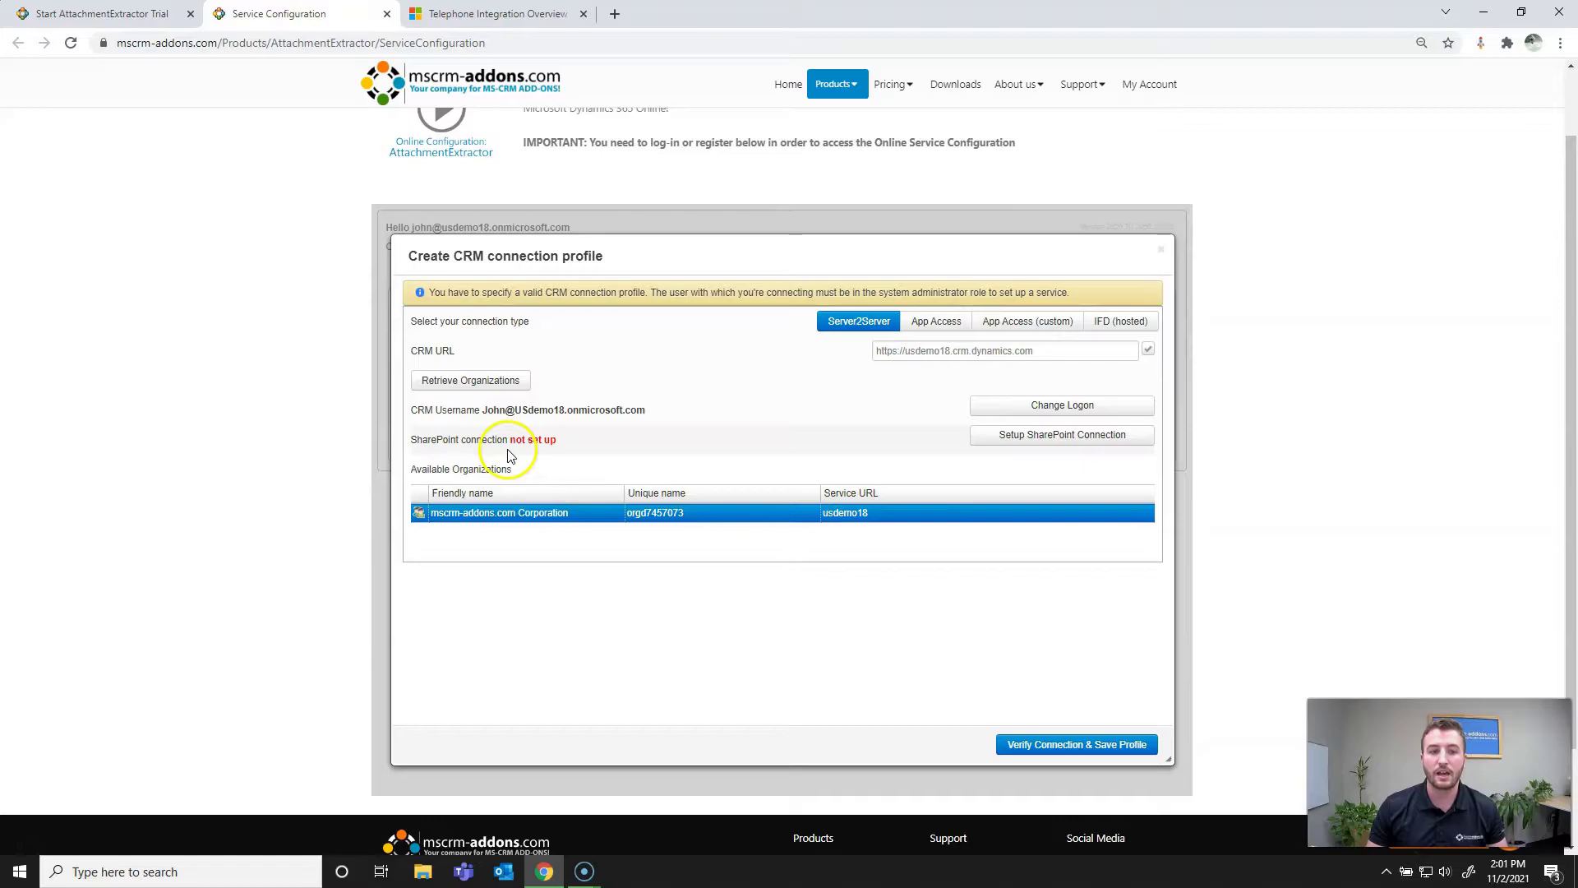
Step: Set up the SharePoint connection through a second Microsoft sign-in with the saved account
{"action": "left_click", "coordinate": [983, 438]}
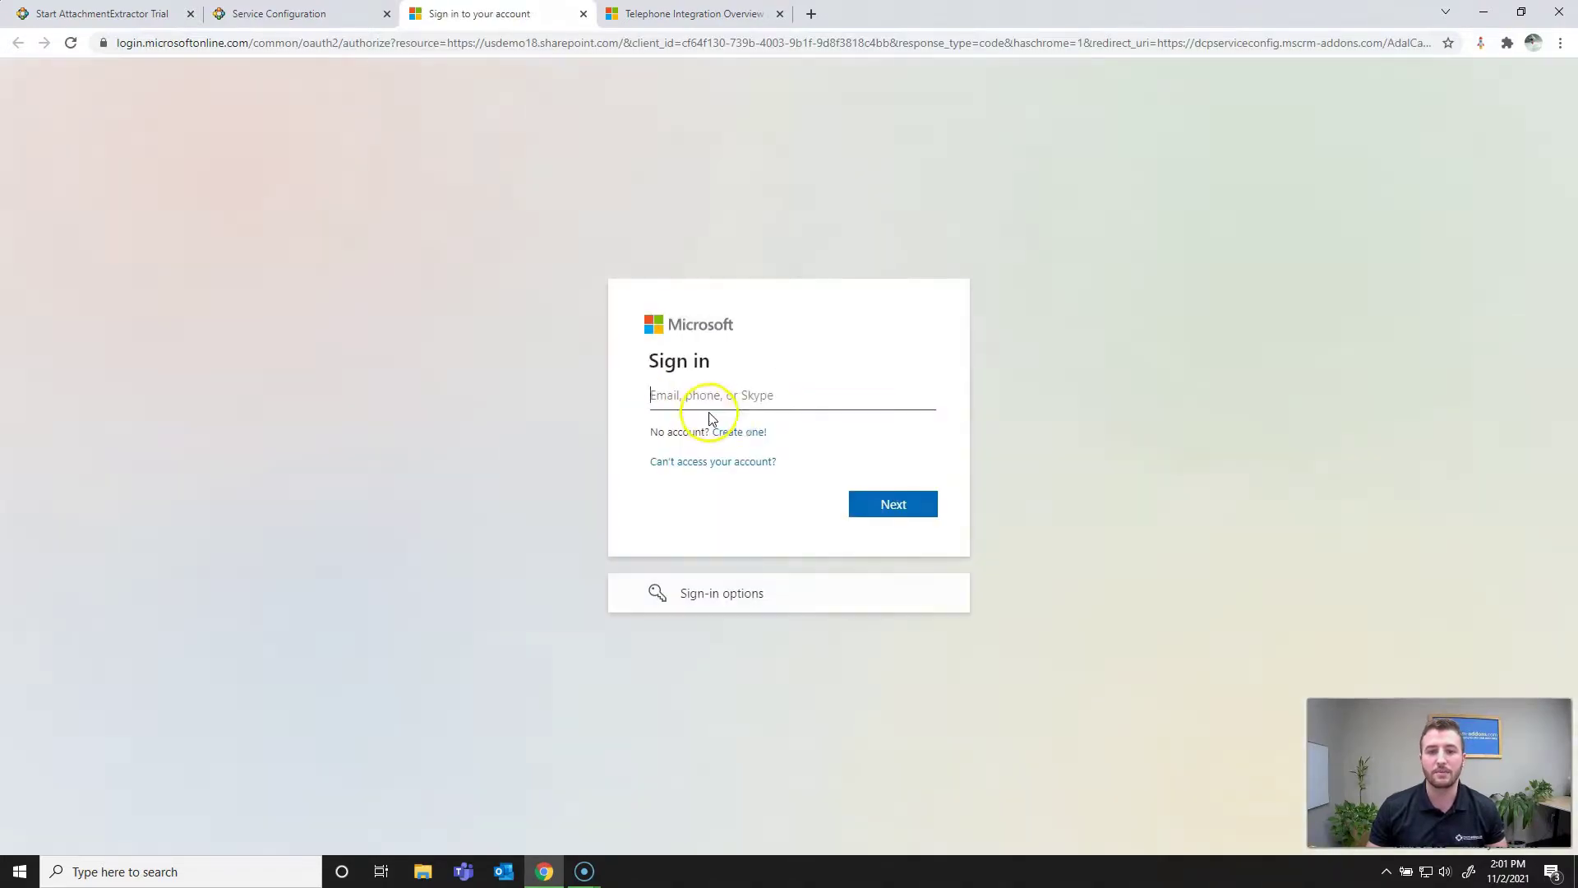
{"action": "left_click", "coordinate": [781, 455]}
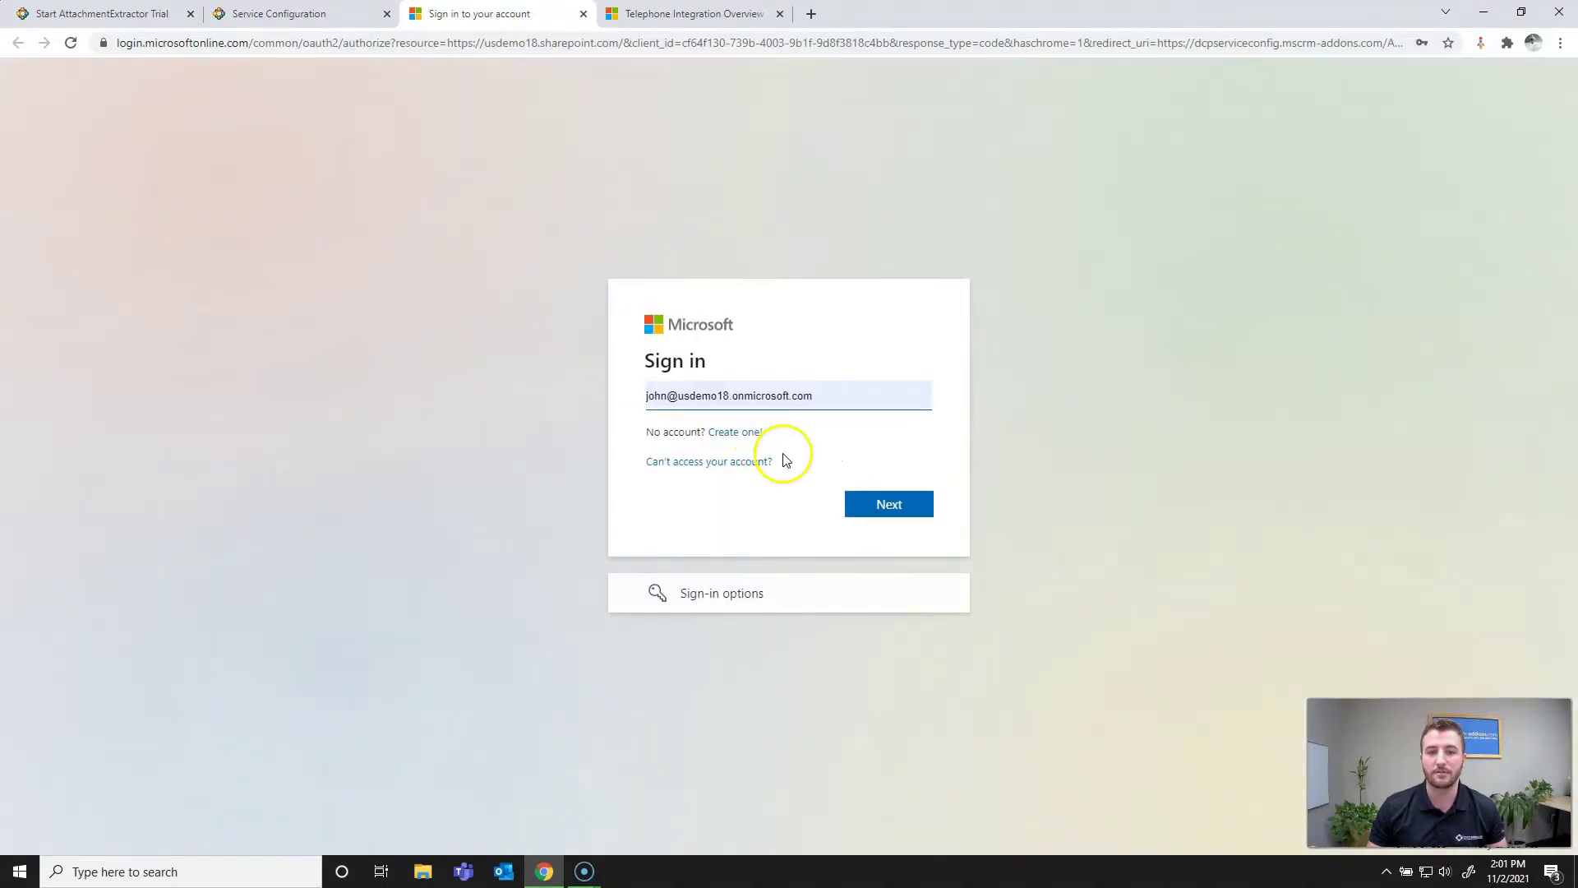
{"action": "left_click", "coordinate": [885, 518]}
{"action": "left_click", "coordinate": [883, 536]}
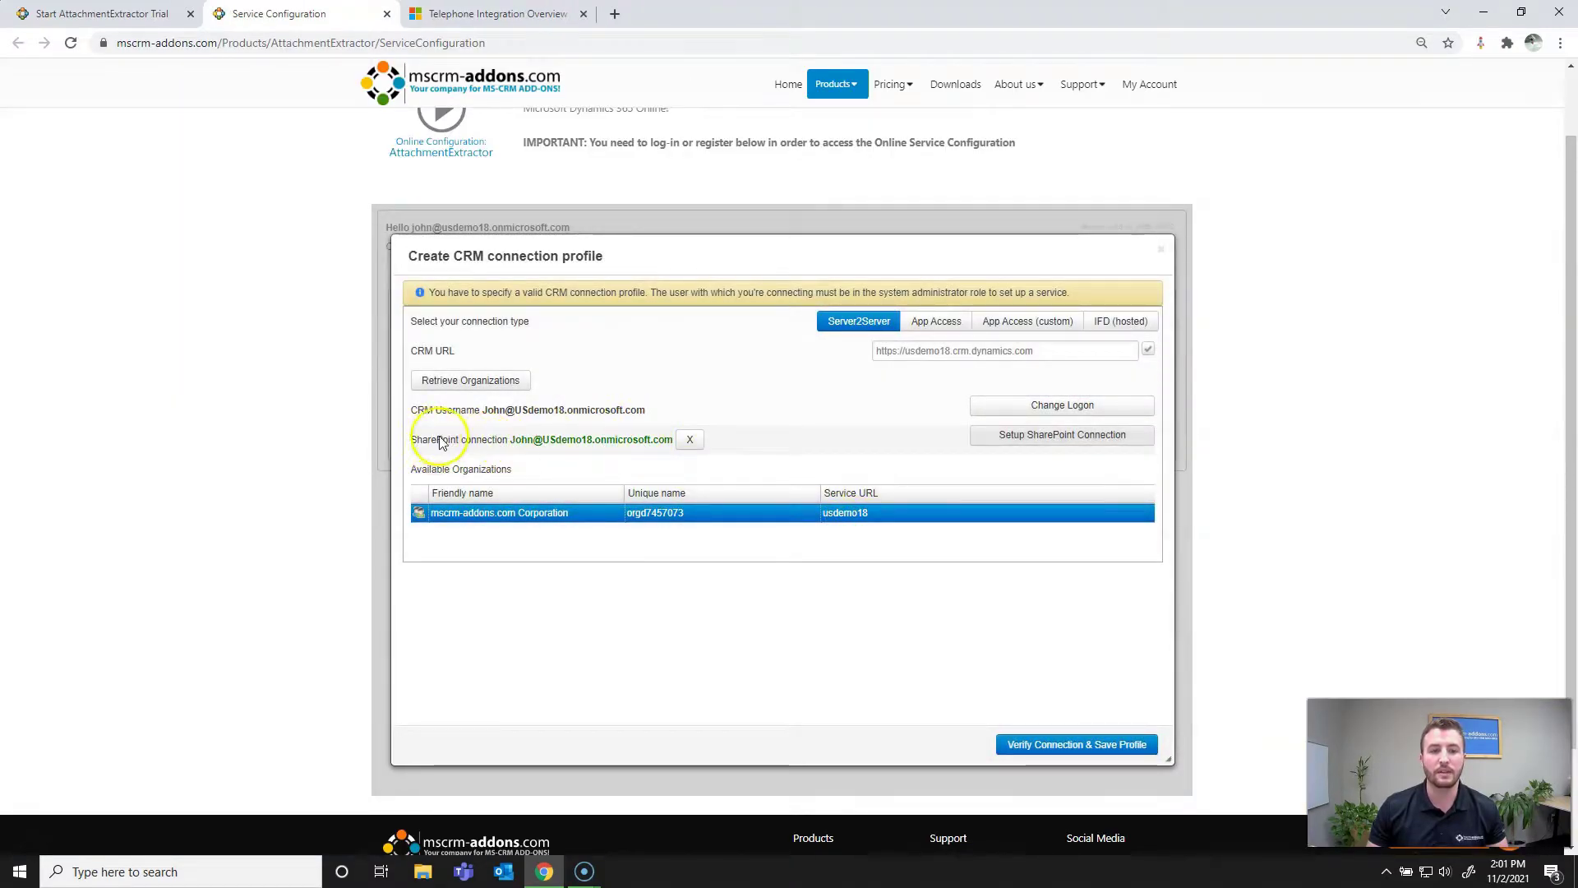
Step: Verify and save the connection profile for the mscrm-addons.com Corporation organisation
{"action": "left_click", "coordinate": [1071, 749]}
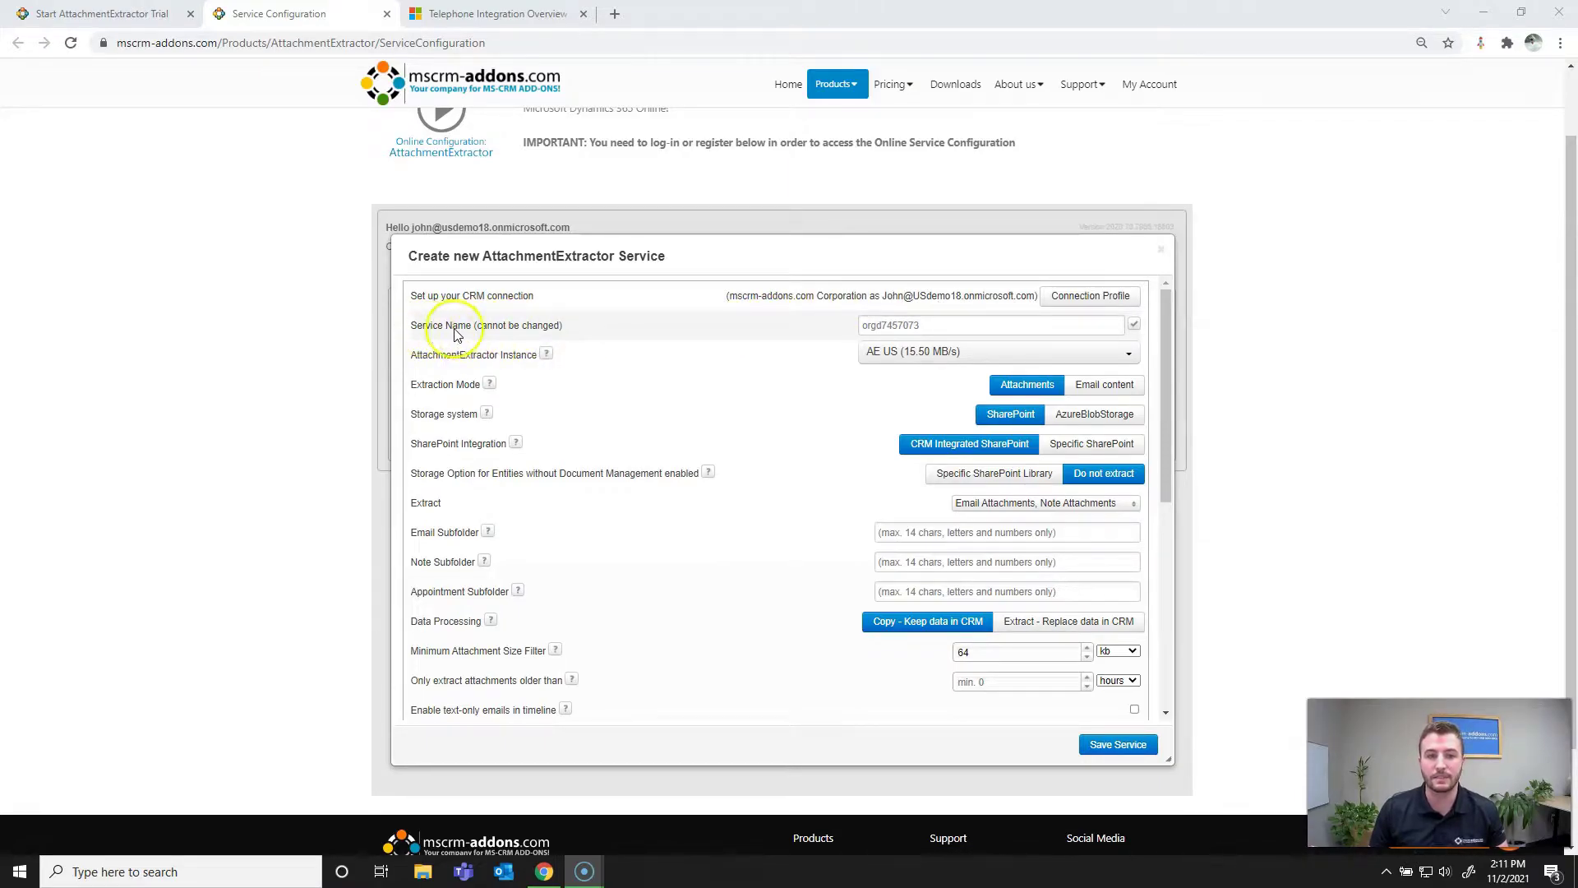
Step: Rename the service by replacing the end of its default name with 'US'
{"action": "left_click", "coordinate": [927, 329]}
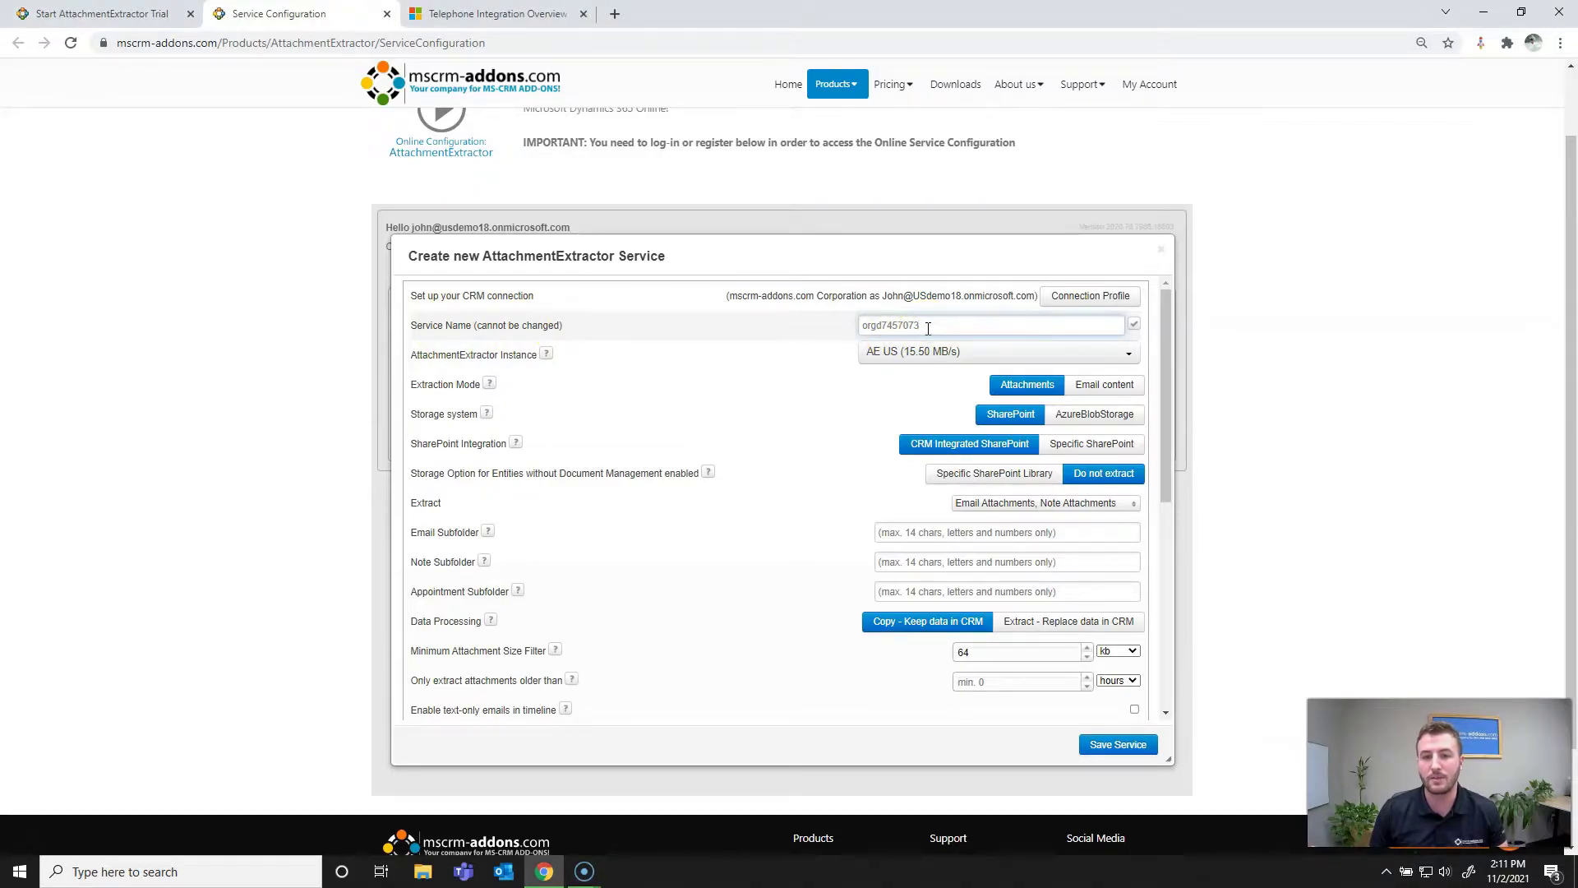
{"action": "key", "text": "BackSpace"}
{"action": "key", "text": "BackSpace"}
{"action": "key", "text": "BackSpace"}
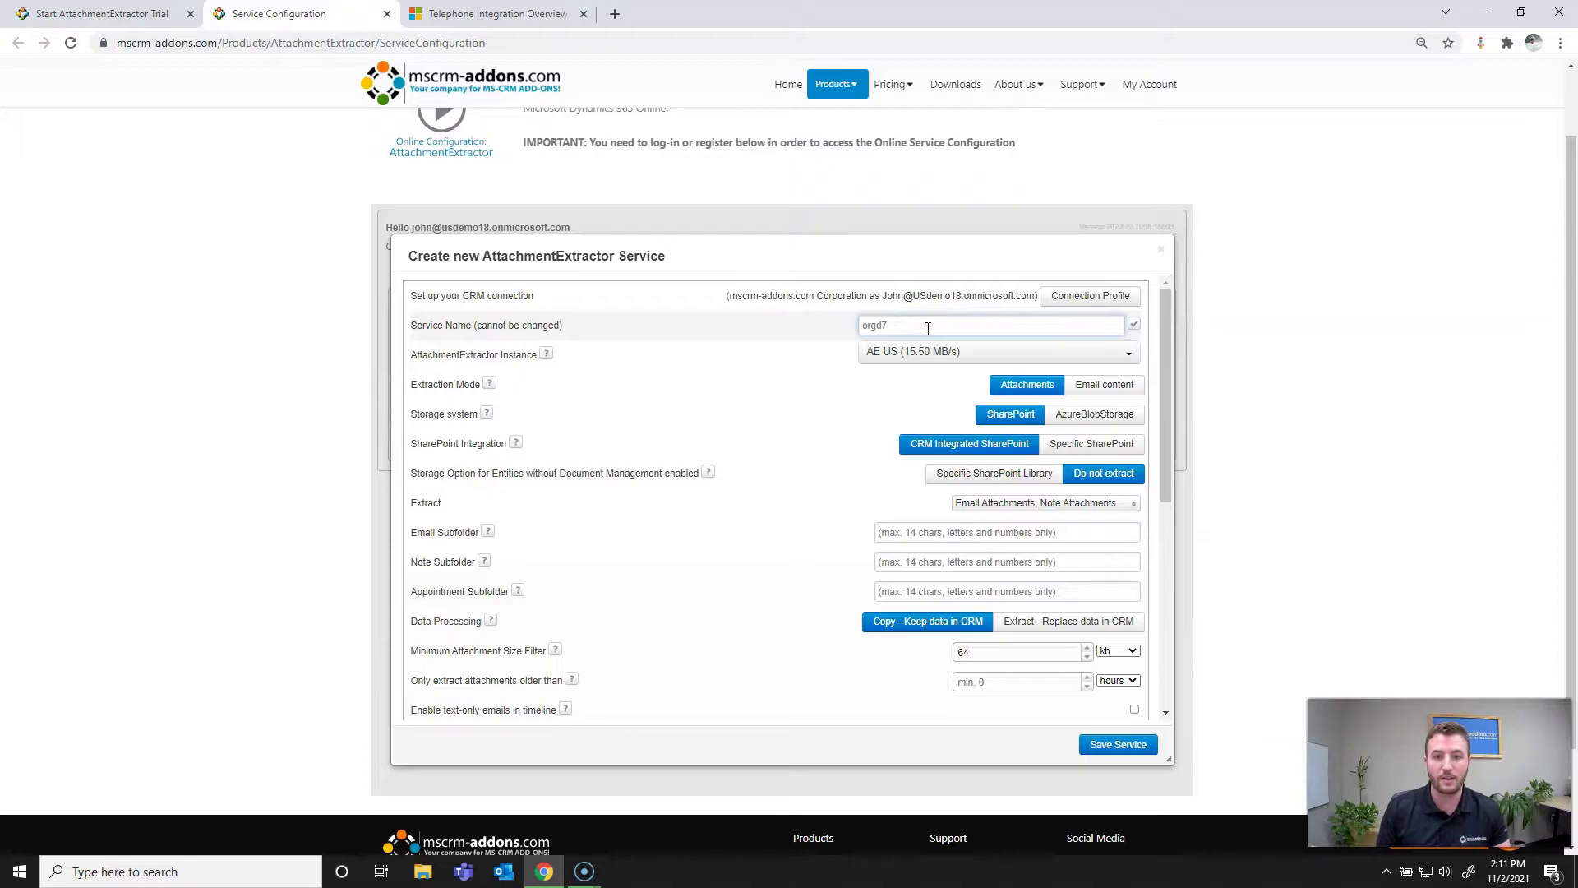
{"action": "key", "text": "BackSpace"}
{"action": "type", "text": "USDemo18AE"}
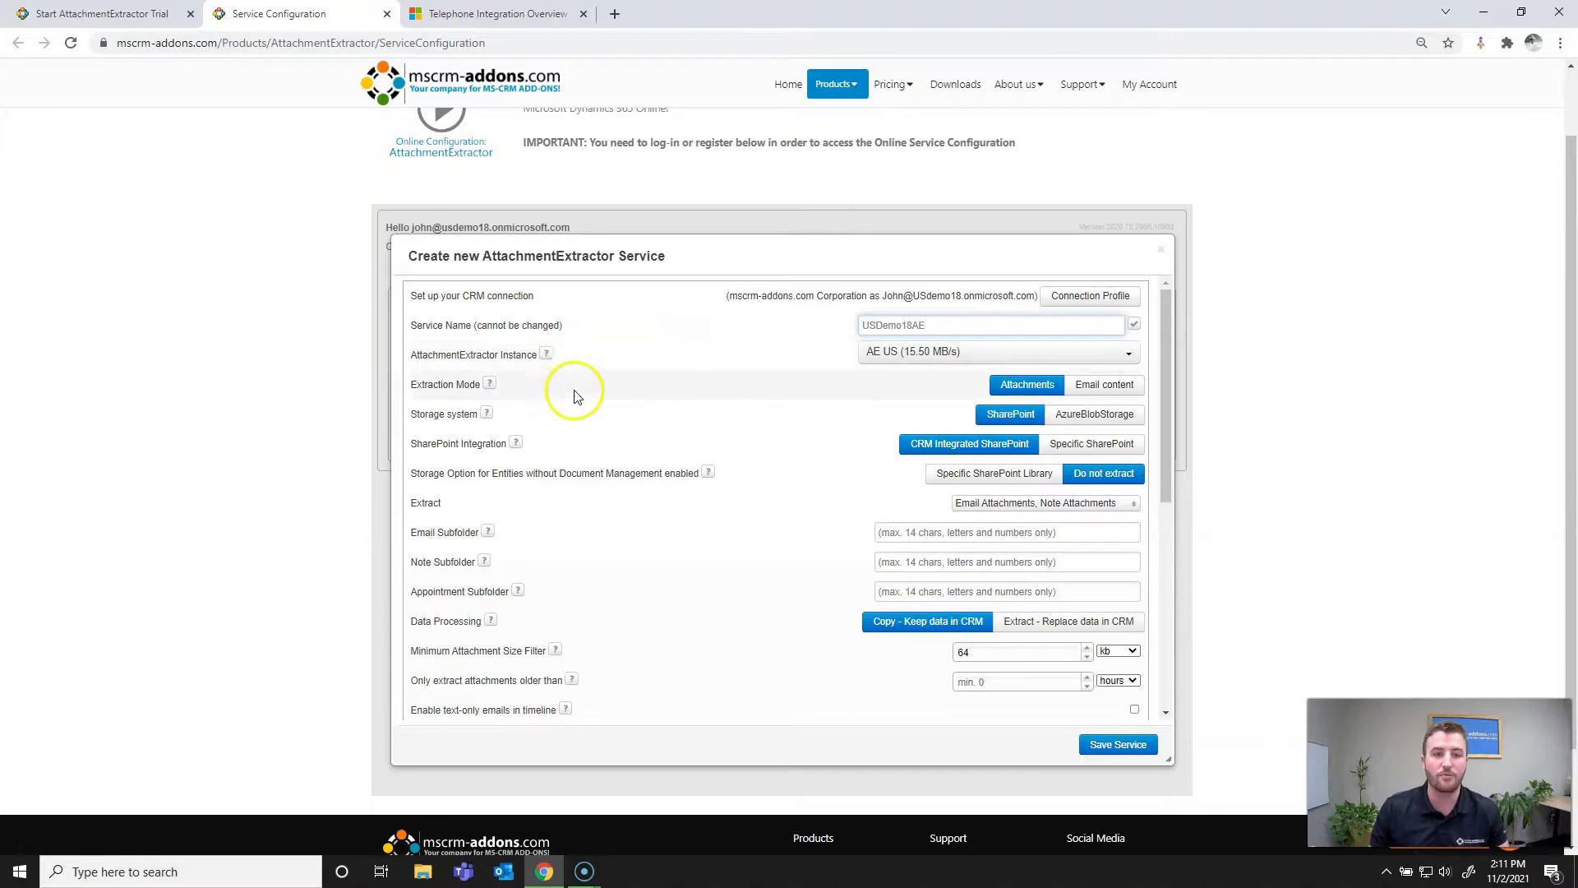
{"action": "left_click", "coordinate": [508, 359]}
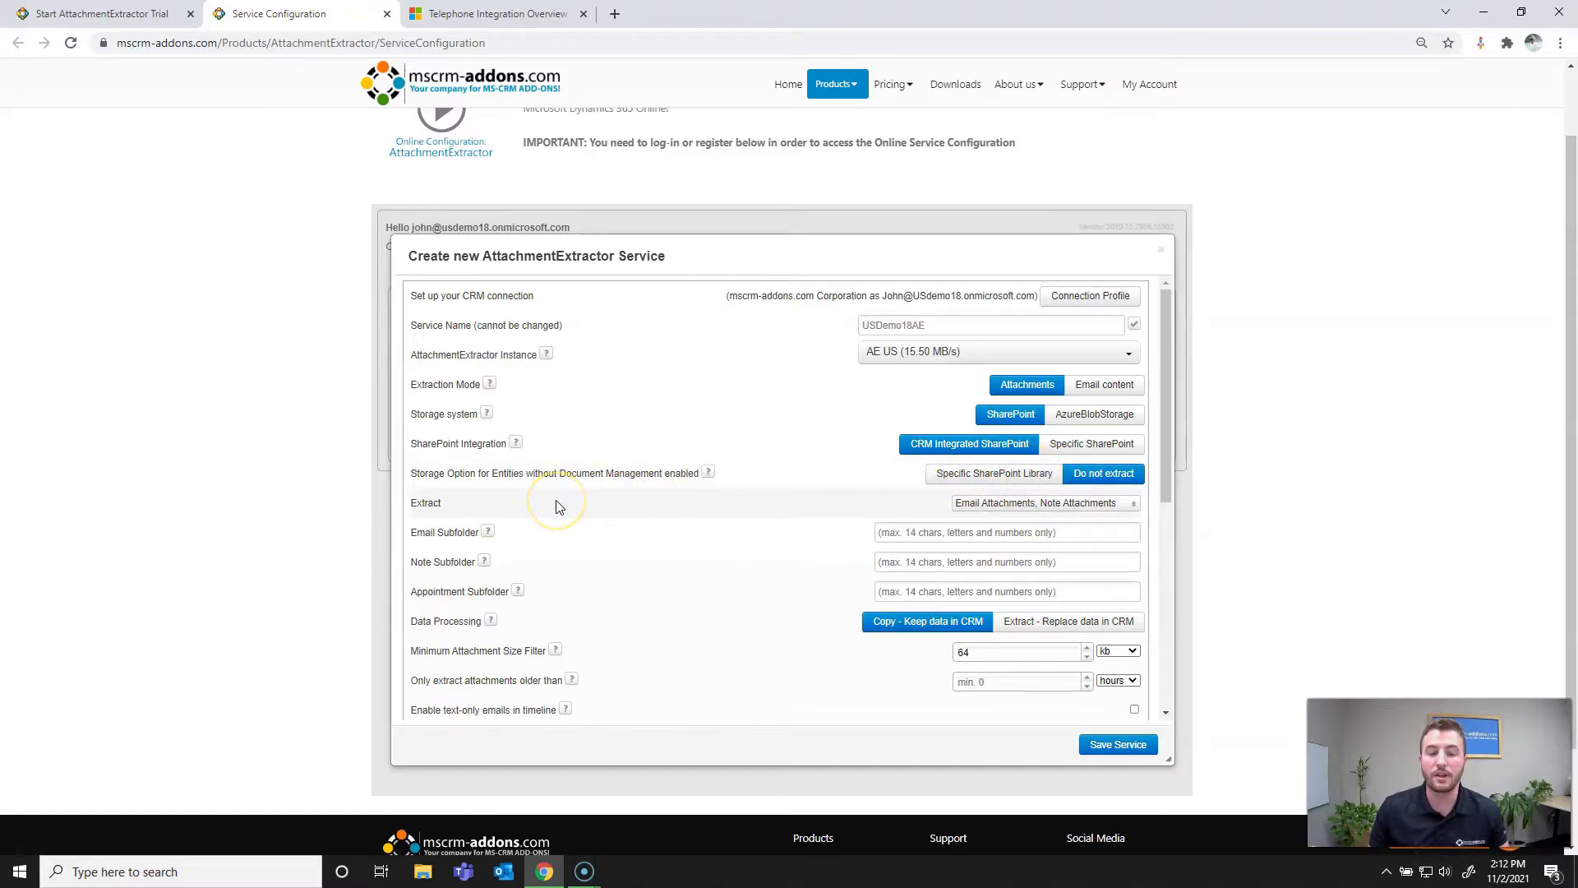
{"action": "left_click", "coordinate": [986, 509]}
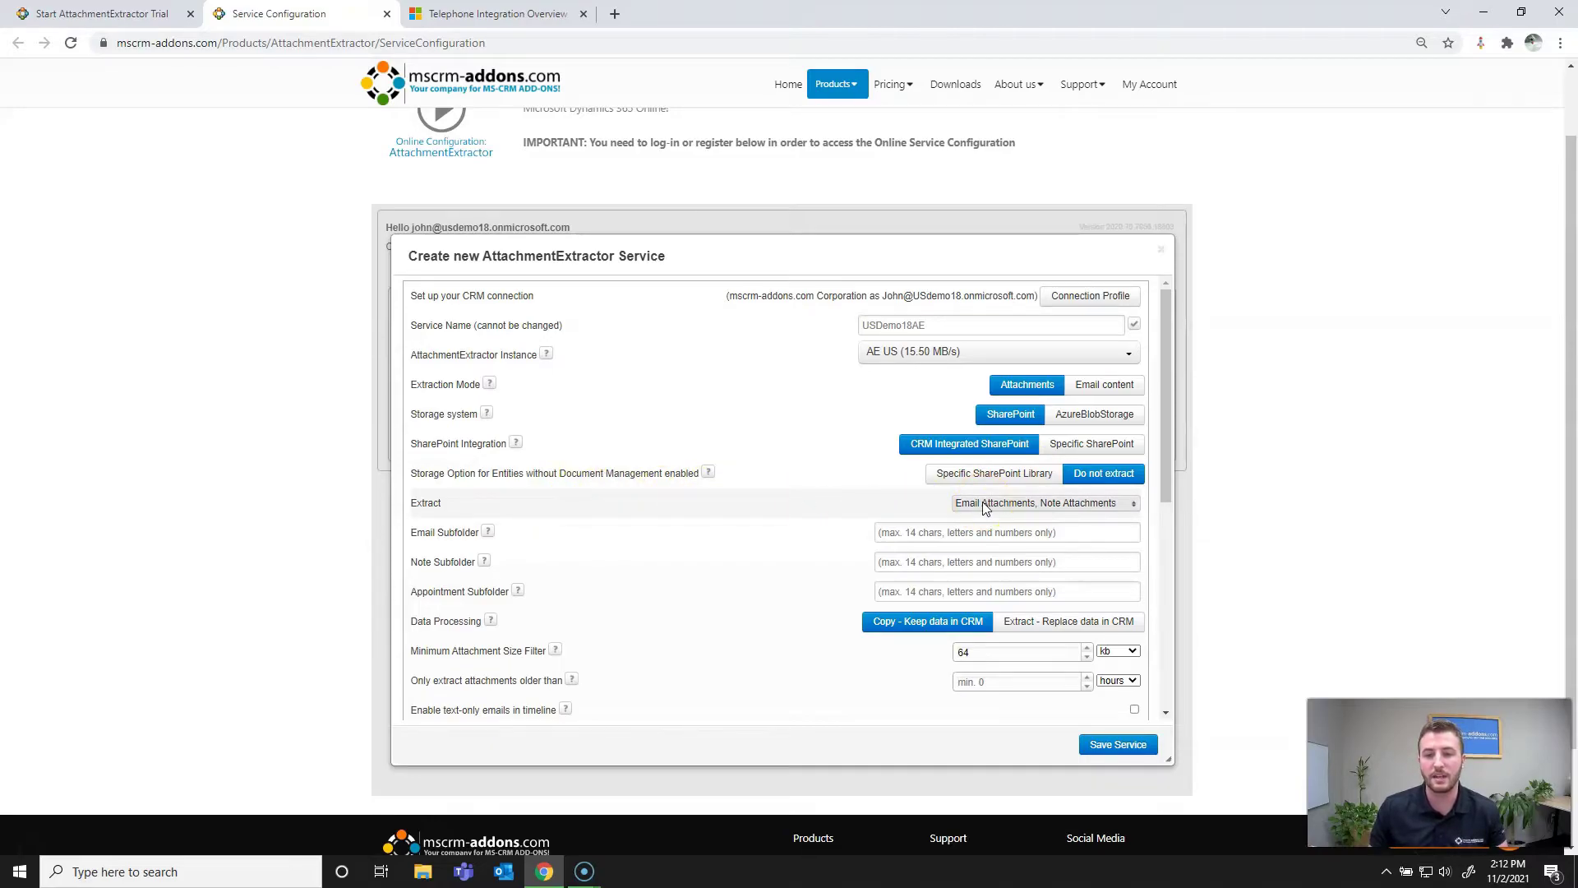
{"action": "left_click", "coordinate": [991, 507]}
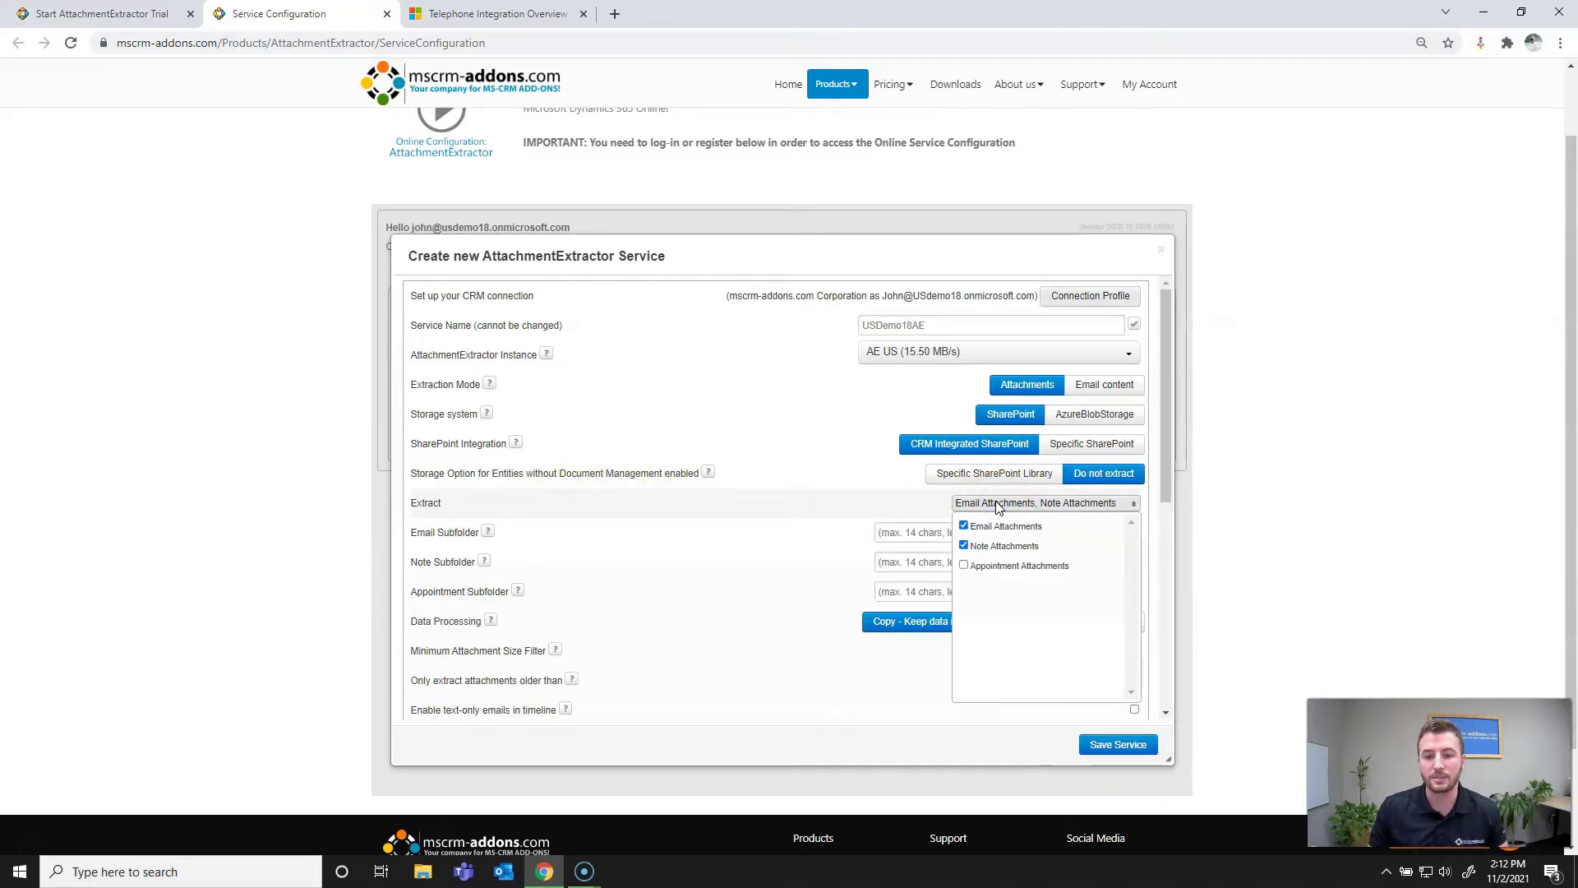
{"action": "left_click", "coordinate": [996, 505]}
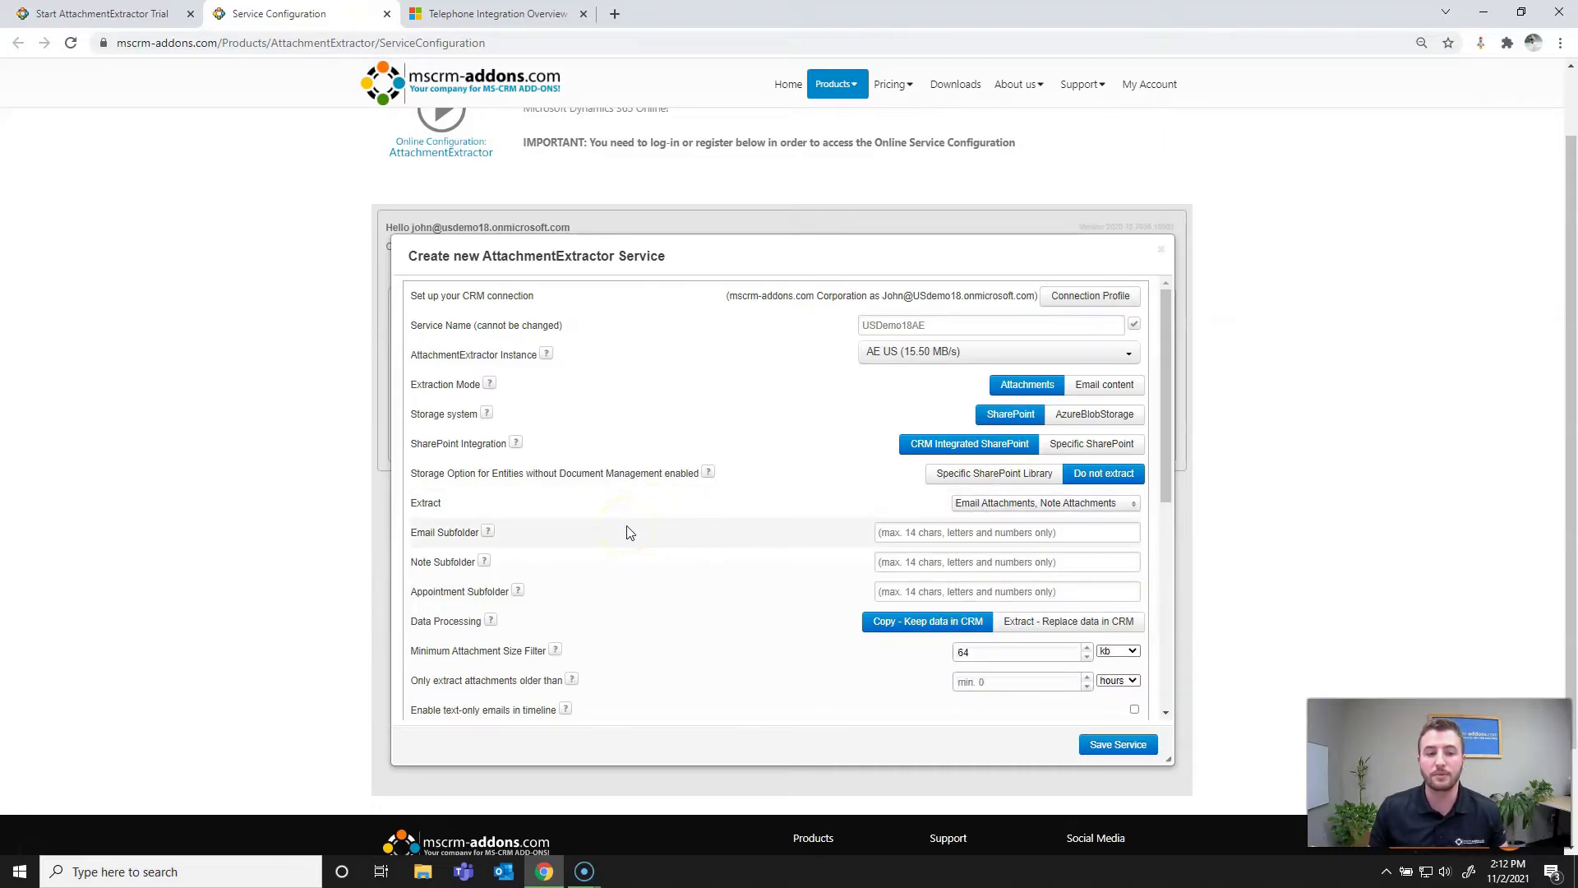
{"action": "left_click", "coordinate": [618, 590]}
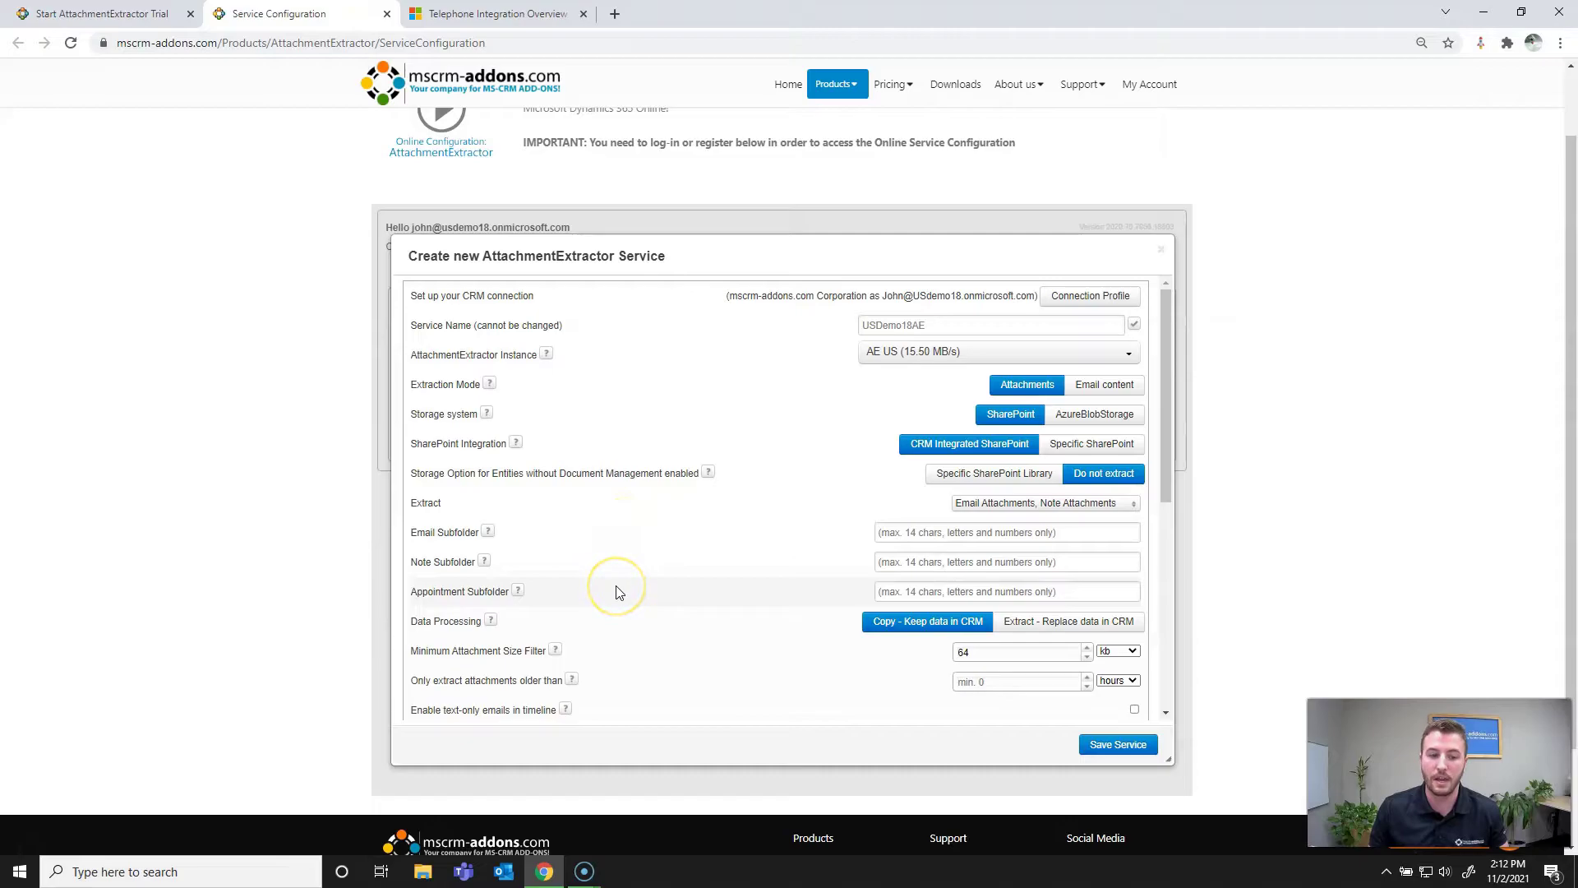
{"action": "scroll", "coordinate": [618, 590], "scroll_direction": "down", "scroll_amount": 1}
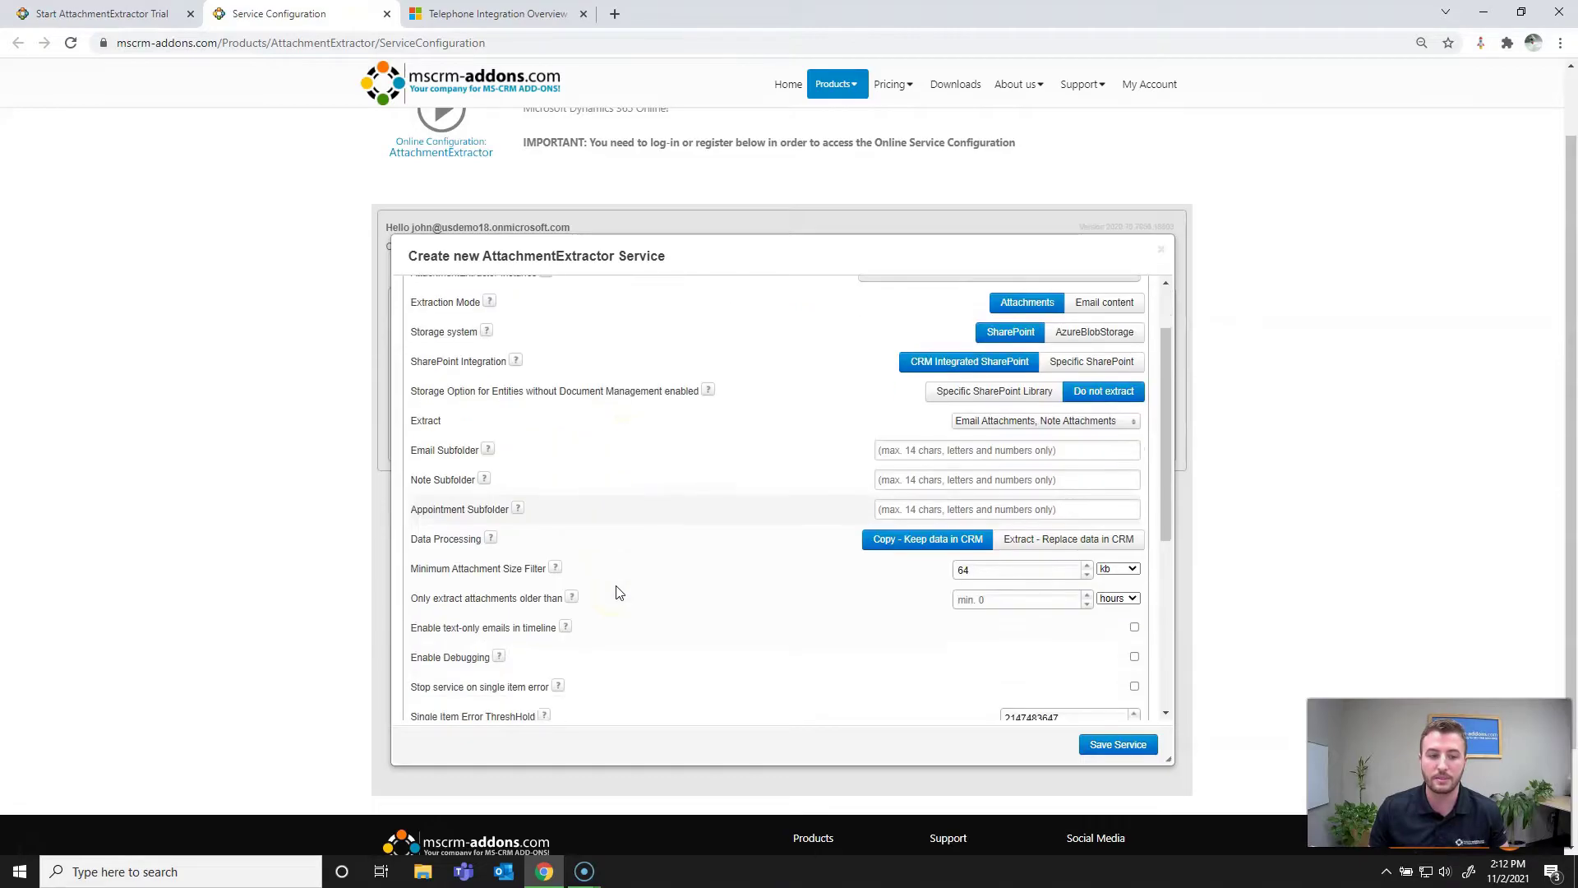
Step: Set Data Processing to Extract - Replace data in CRM, acknowledging the warning
{"action": "left_click", "coordinate": [1028, 548]}
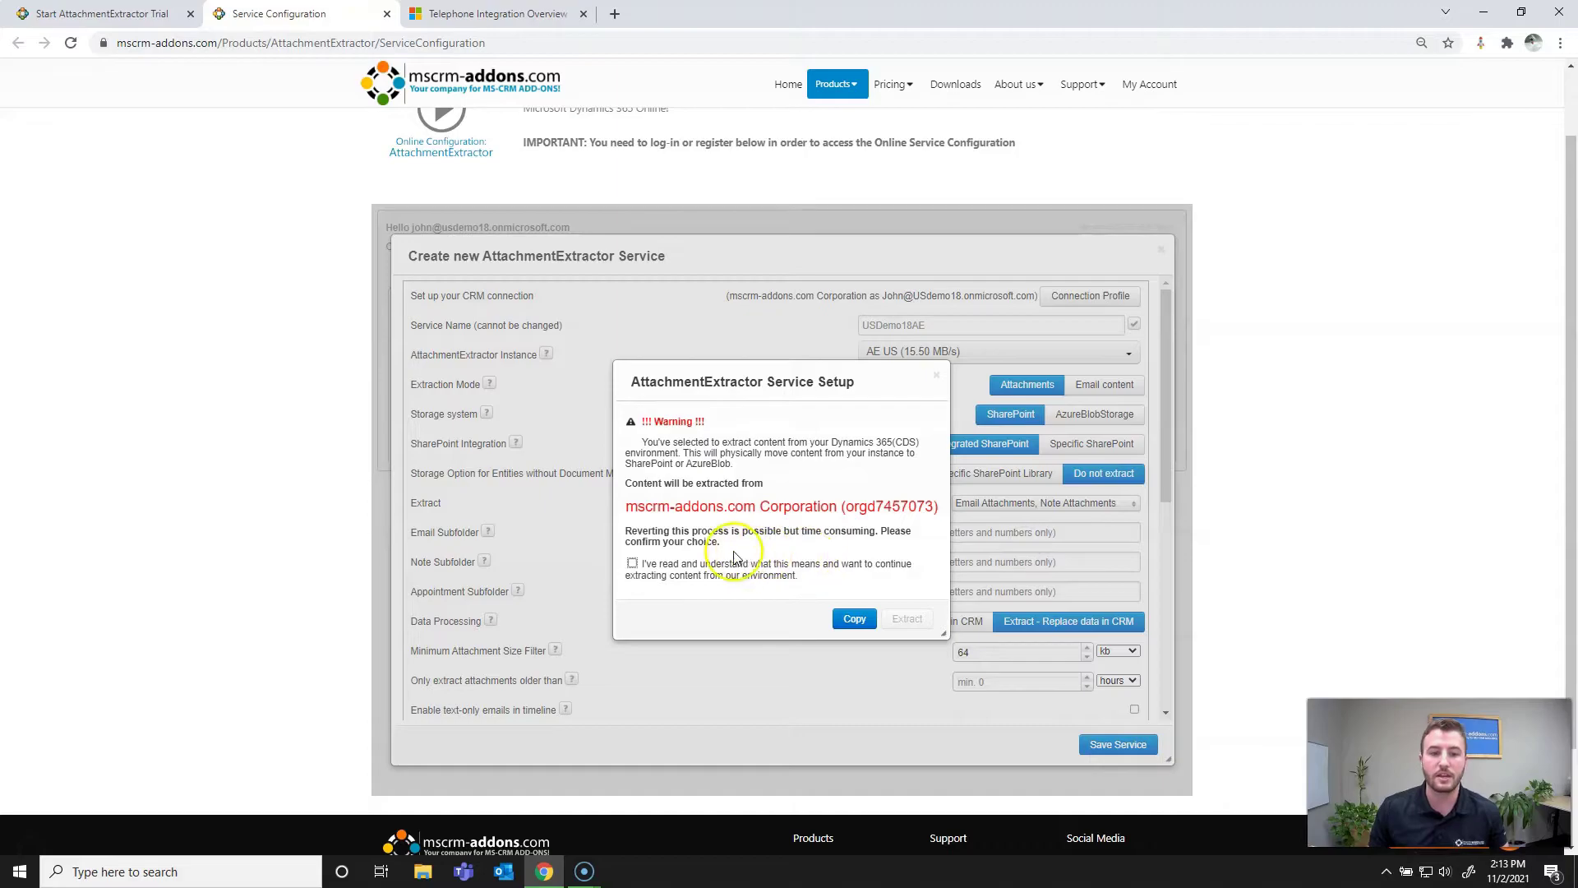
{"action": "left_click", "coordinate": [633, 566]}
{"action": "left_click", "coordinate": [911, 626]}
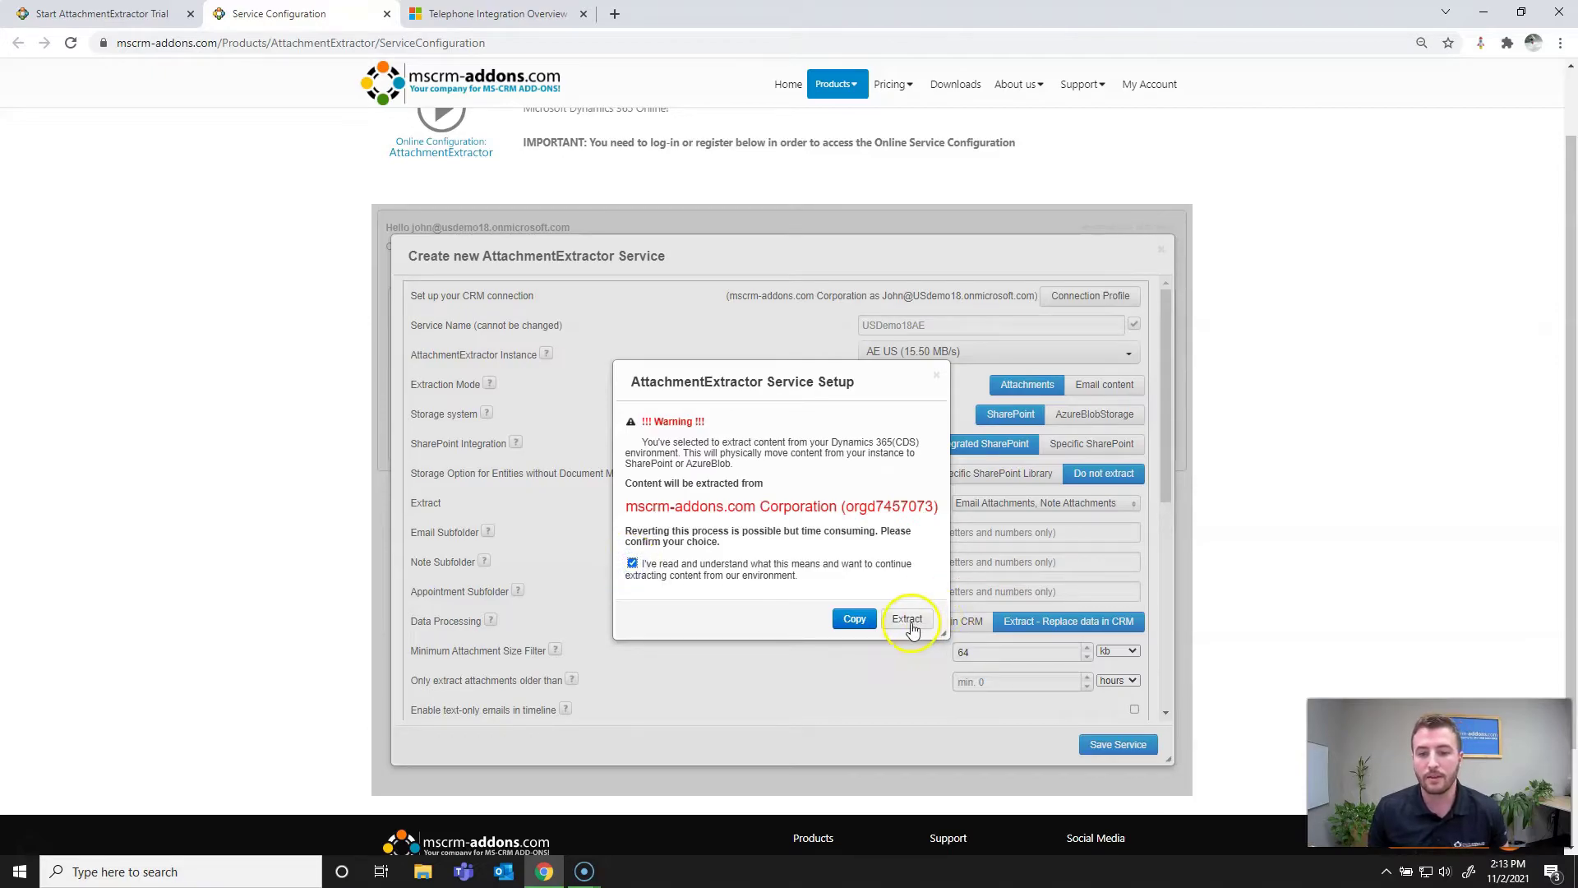
{"action": "scroll", "coordinate": [908, 624], "scroll_direction": "down", "scroll_amount": 1}
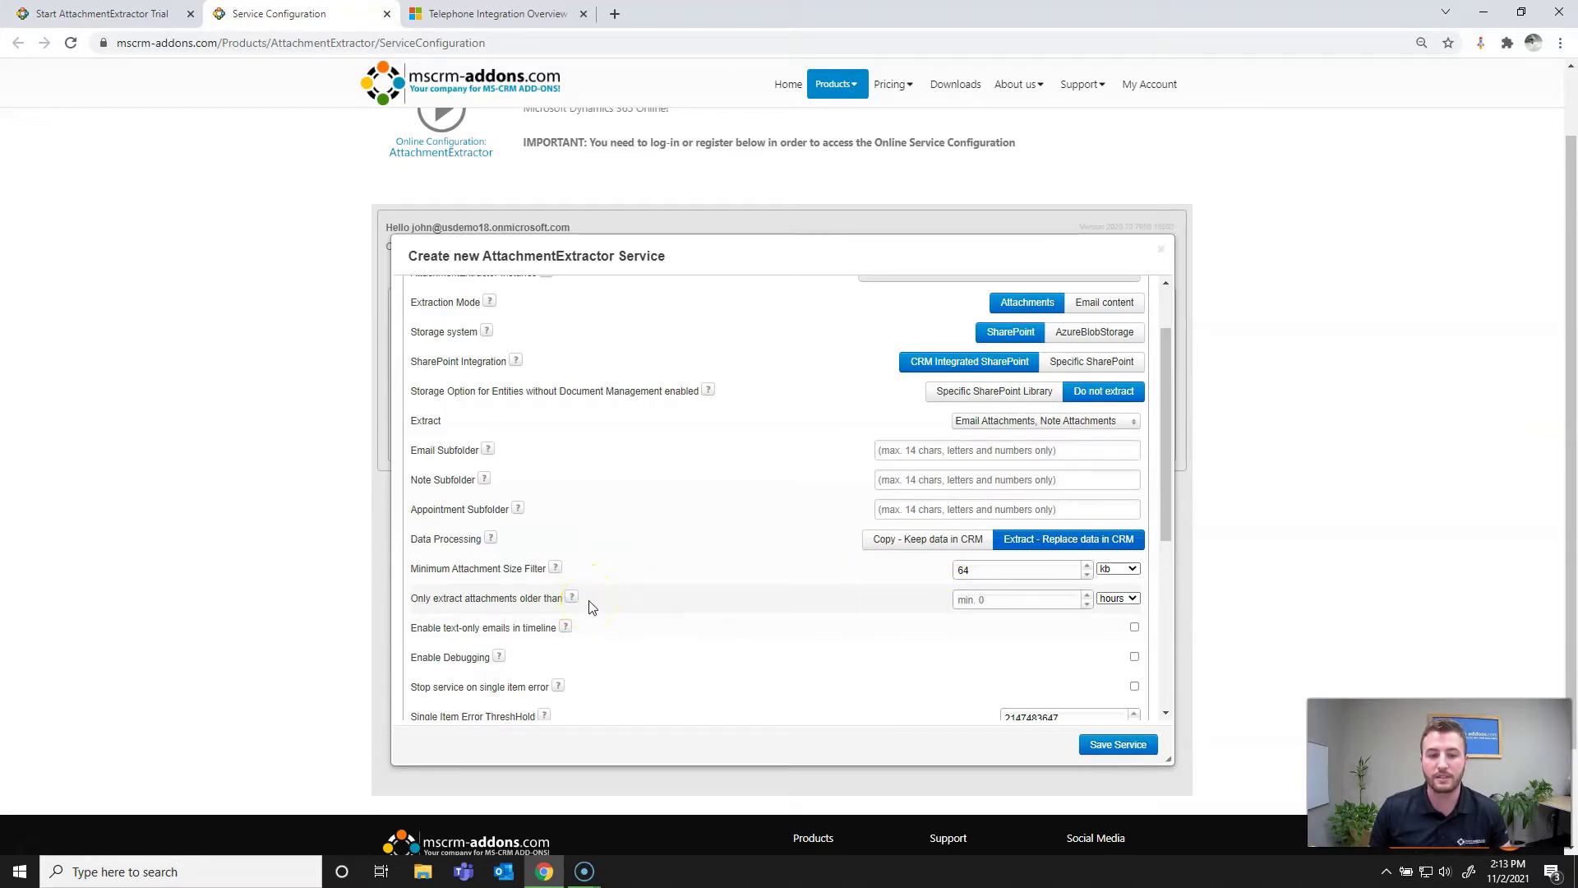
Step: Restrict extraction to attachments older than 1 hour
{"action": "left_click", "coordinate": [977, 599]}
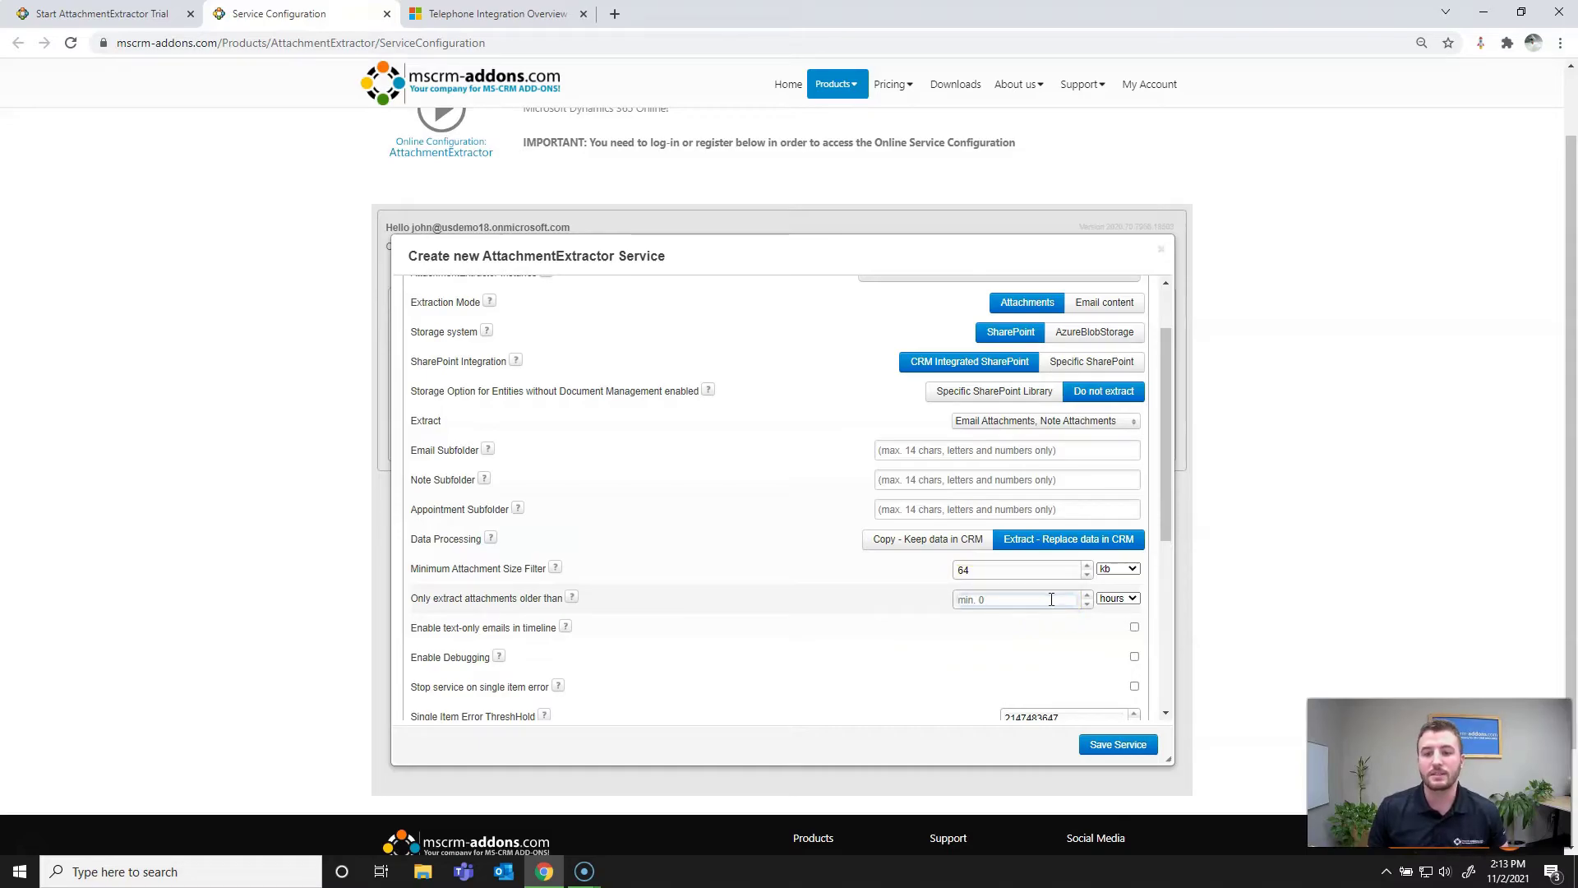
{"action": "left_click", "coordinate": [1052, 599]}
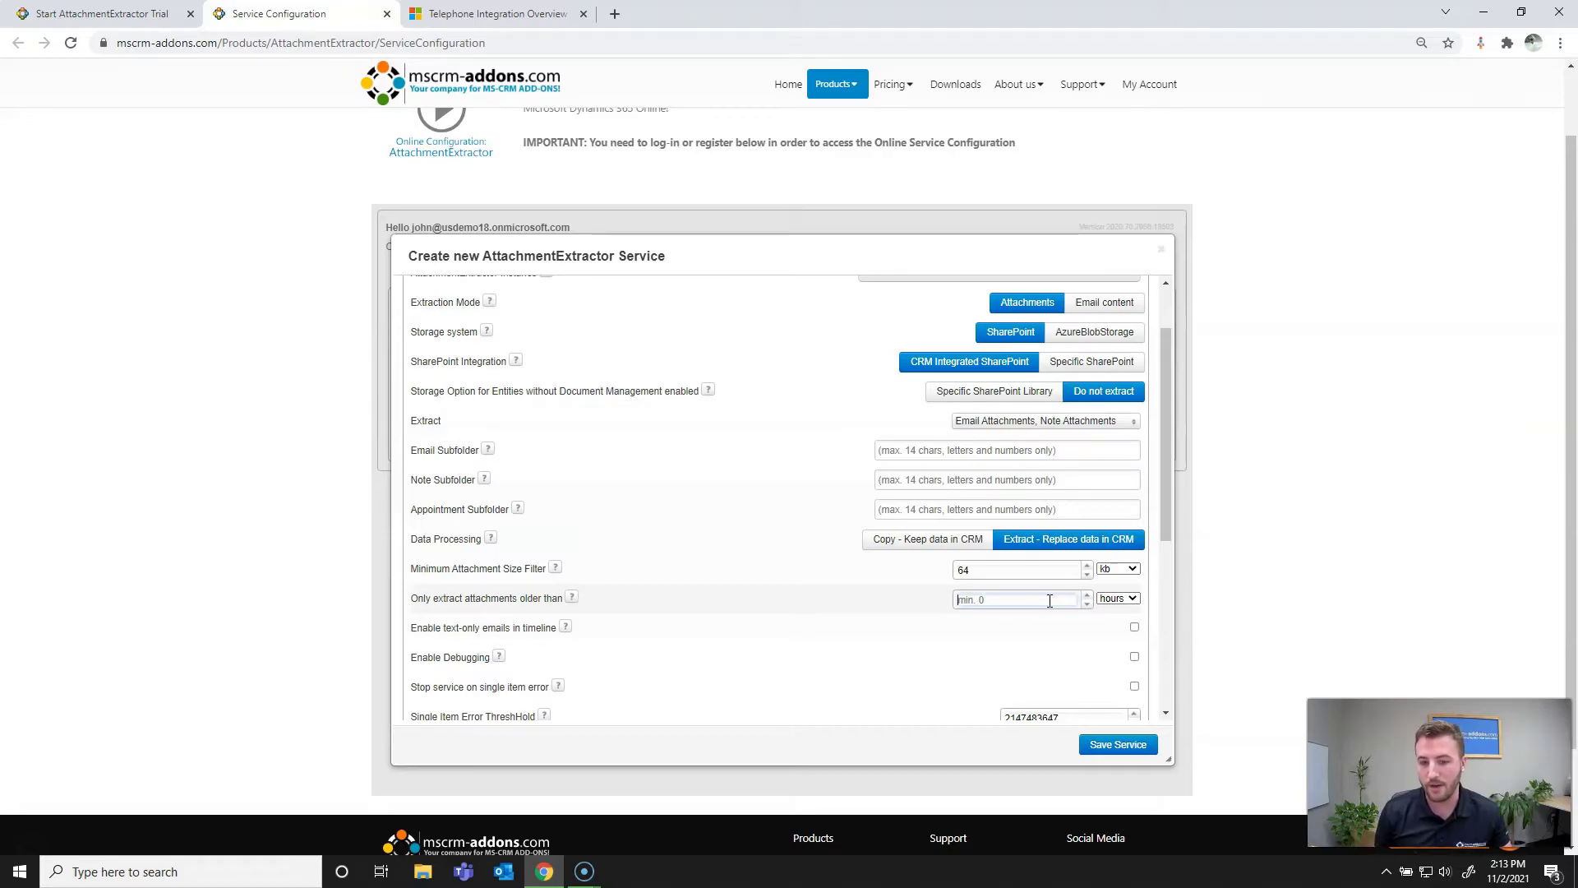
{"action": "left_click", "coordinate": [1019, 616]}
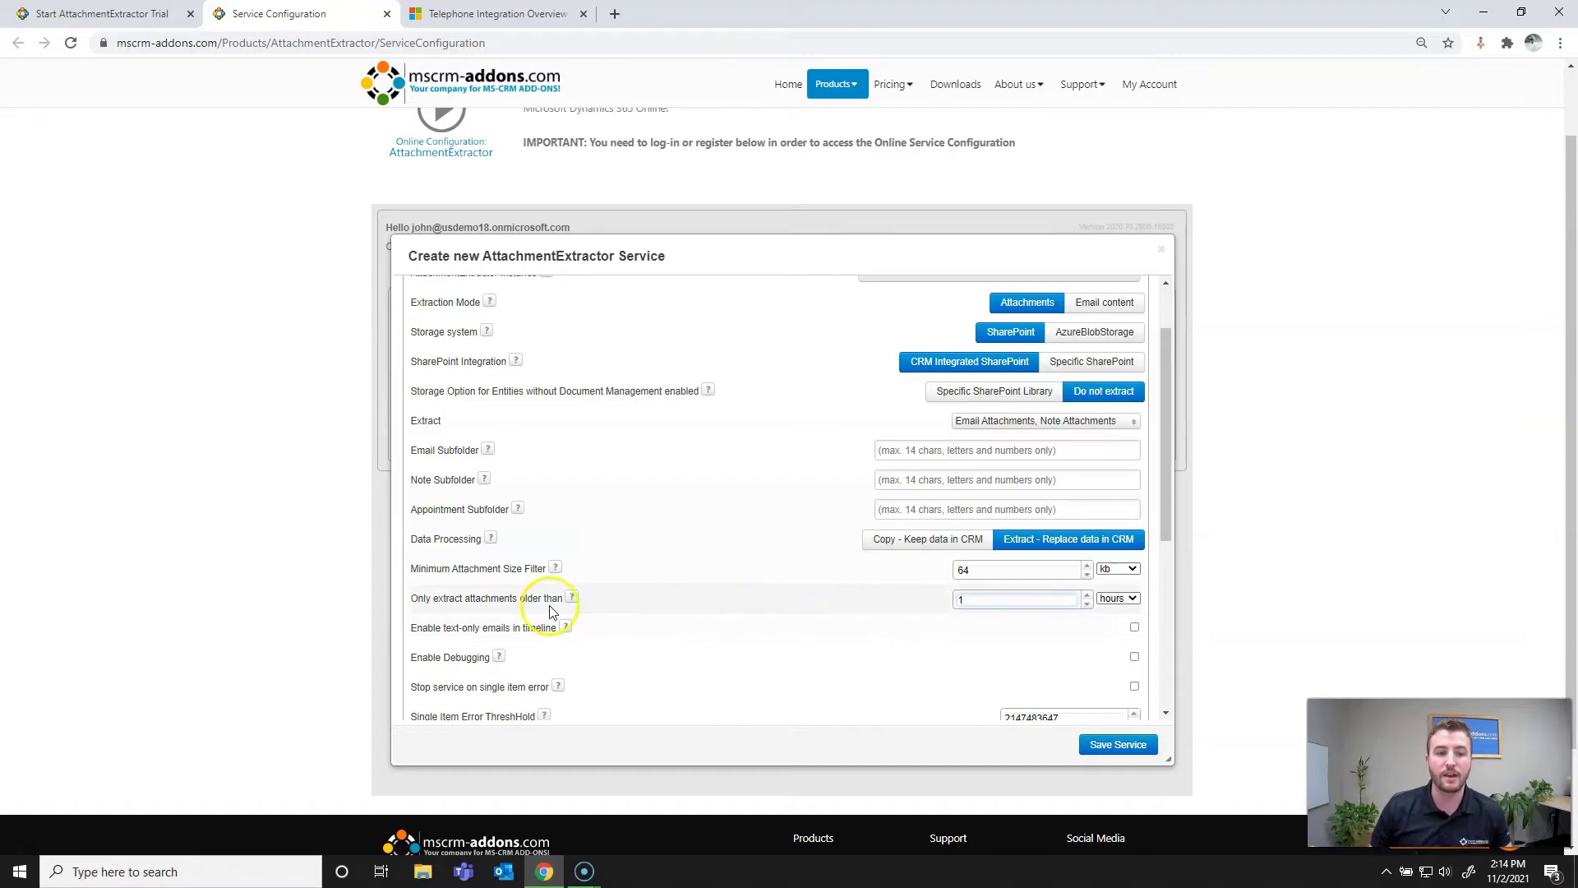
{"action": "left_click", "coordinate": [448, 631]}
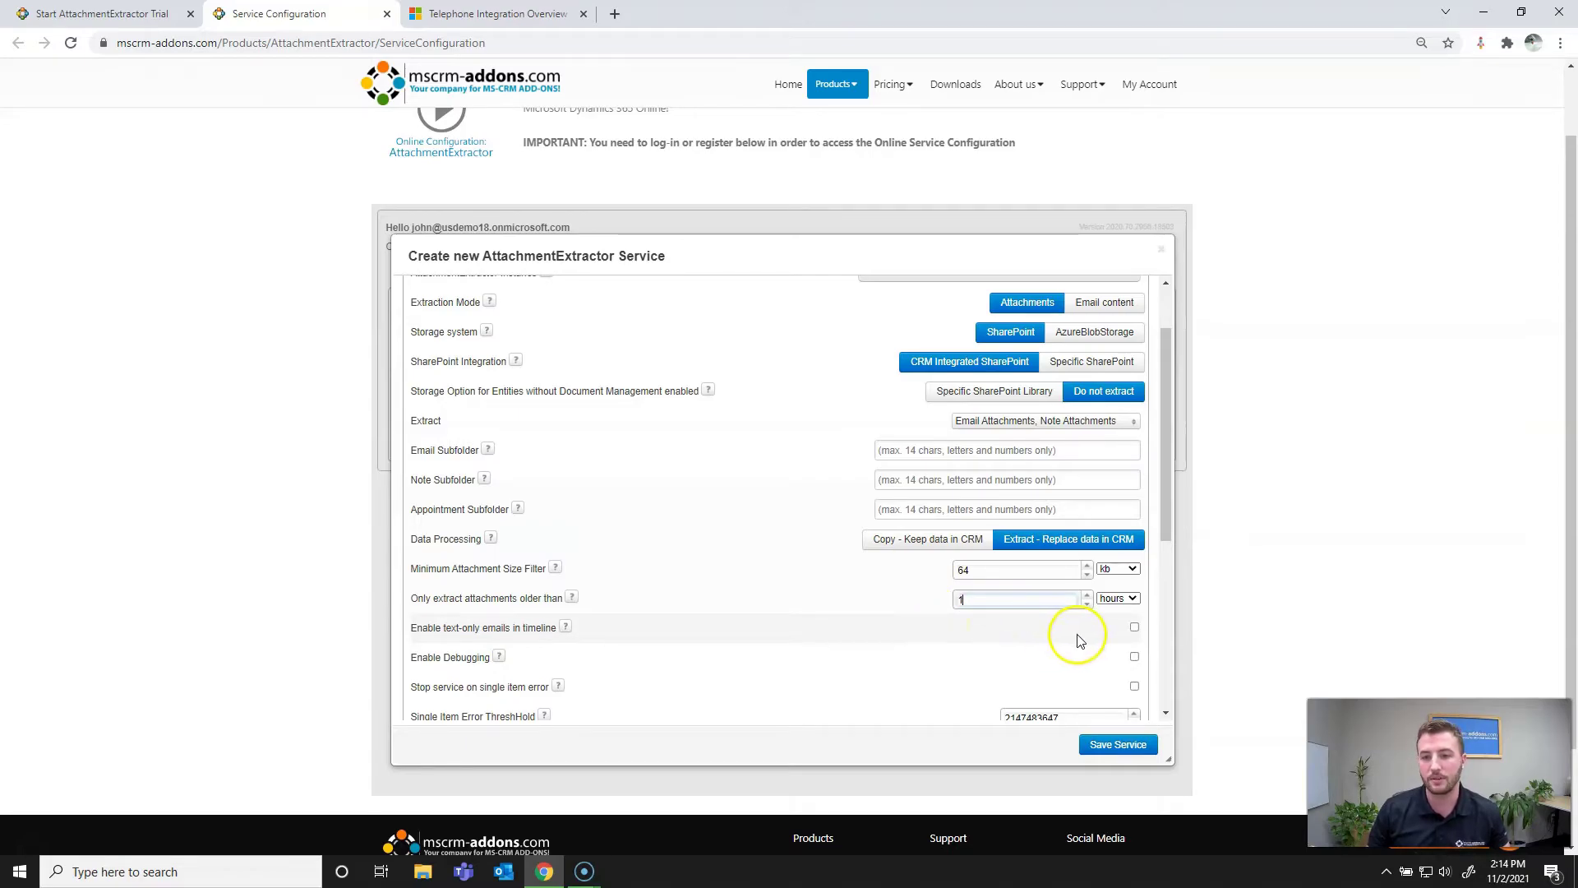
Step: Save the new AttachmentExtractor service and confirm the setup notice with Ok
{"action": "left_click", "coordinate": [1142, 758]}
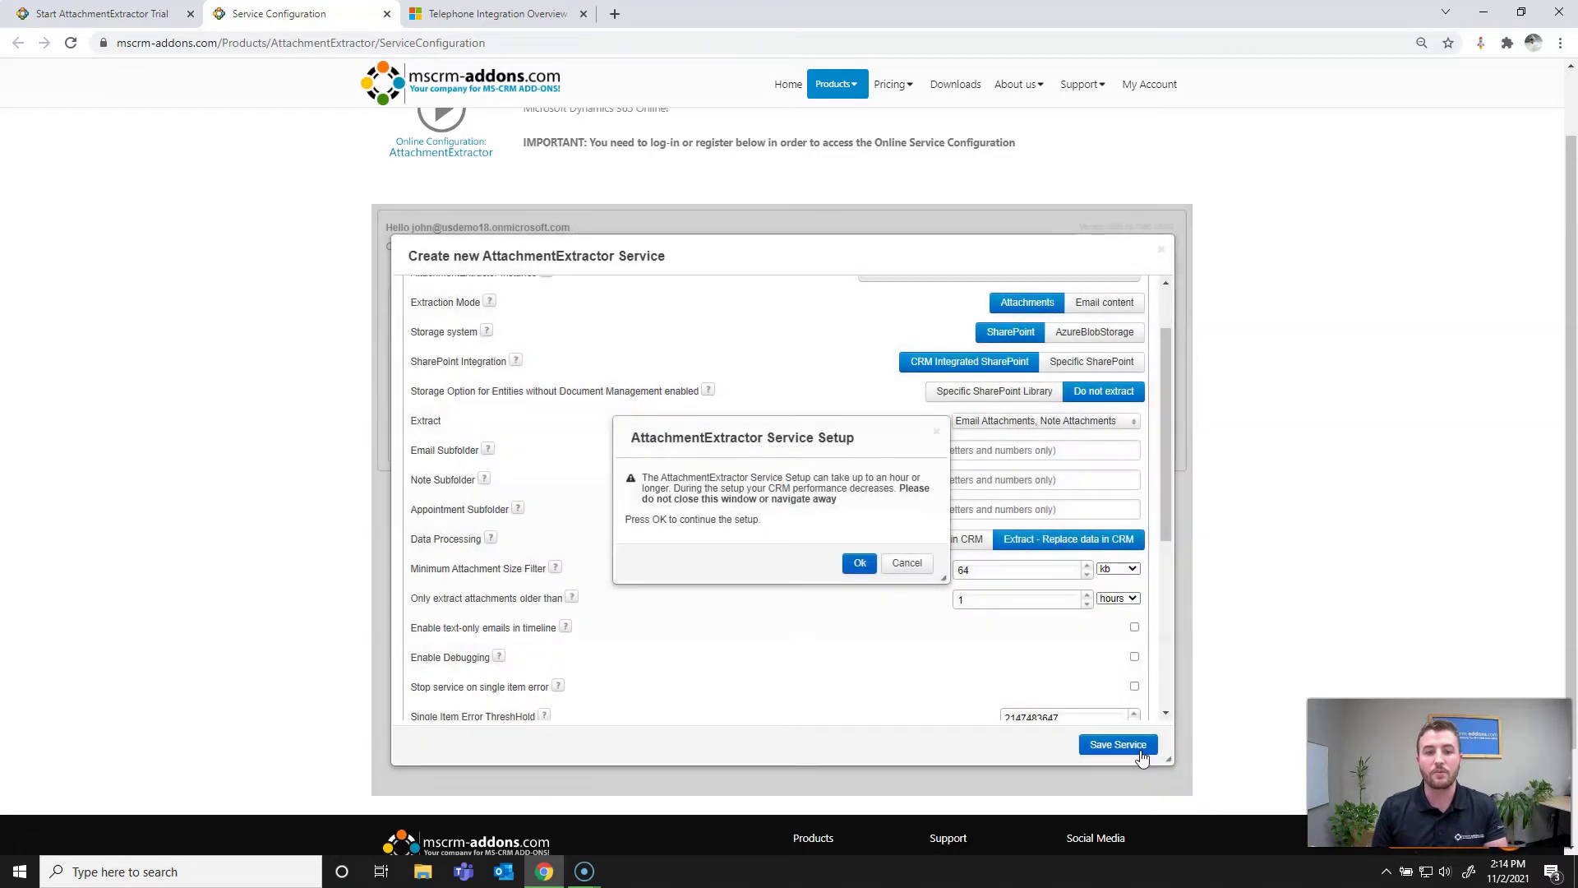
{"action": "left_click", "coordinate": [860, 562]}
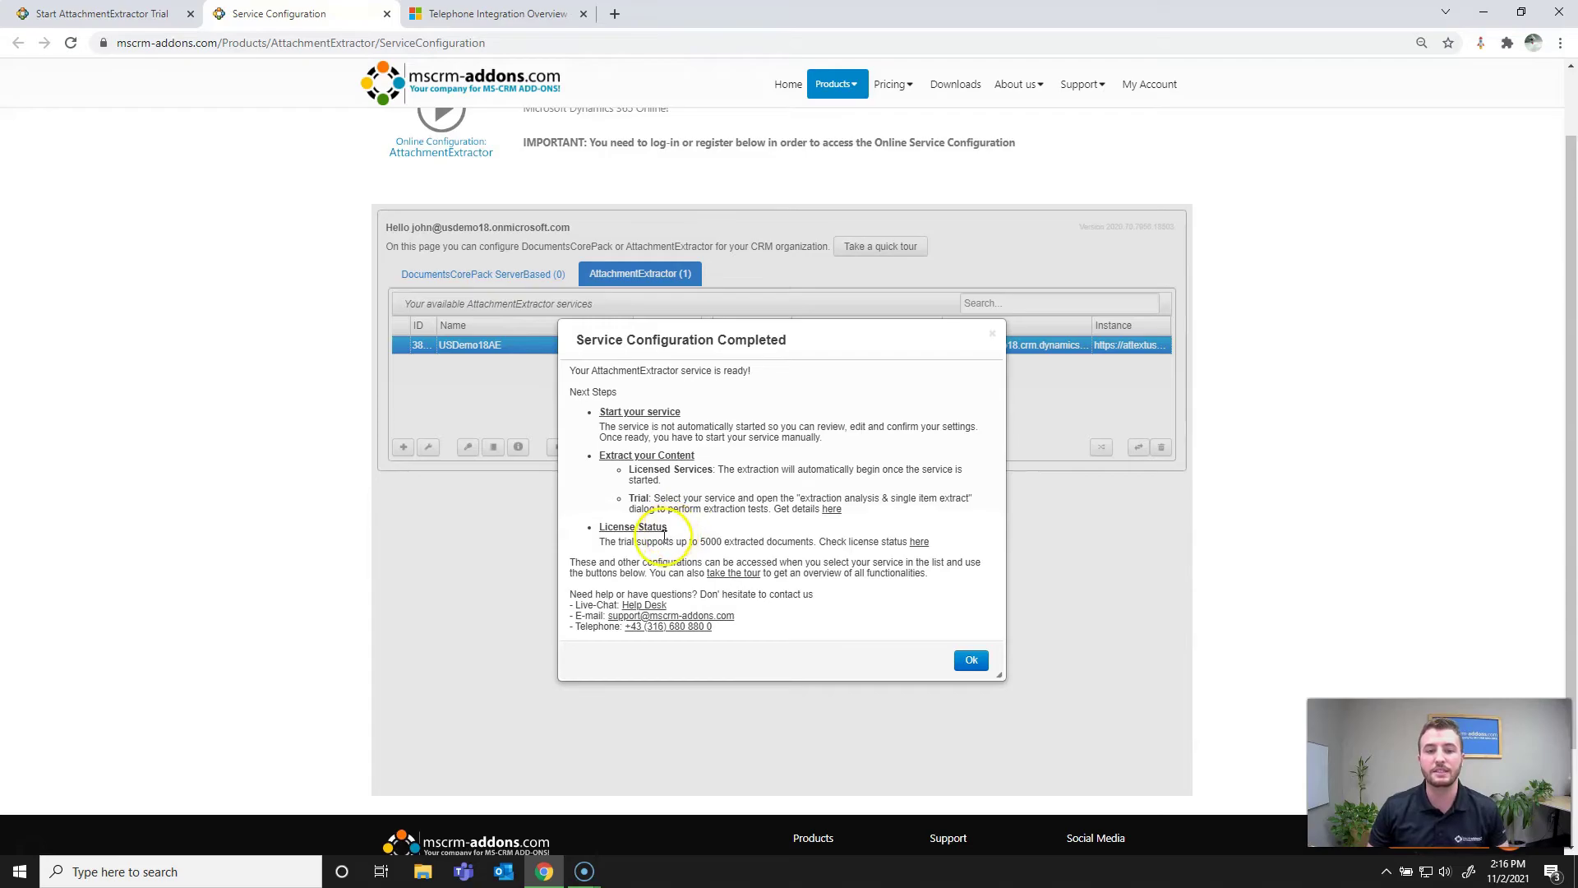
Step: Dismiss the completion summary and start the USDemo18AE service so it shows Running
{"action": "left_click", "coordinate": [975, 660]}
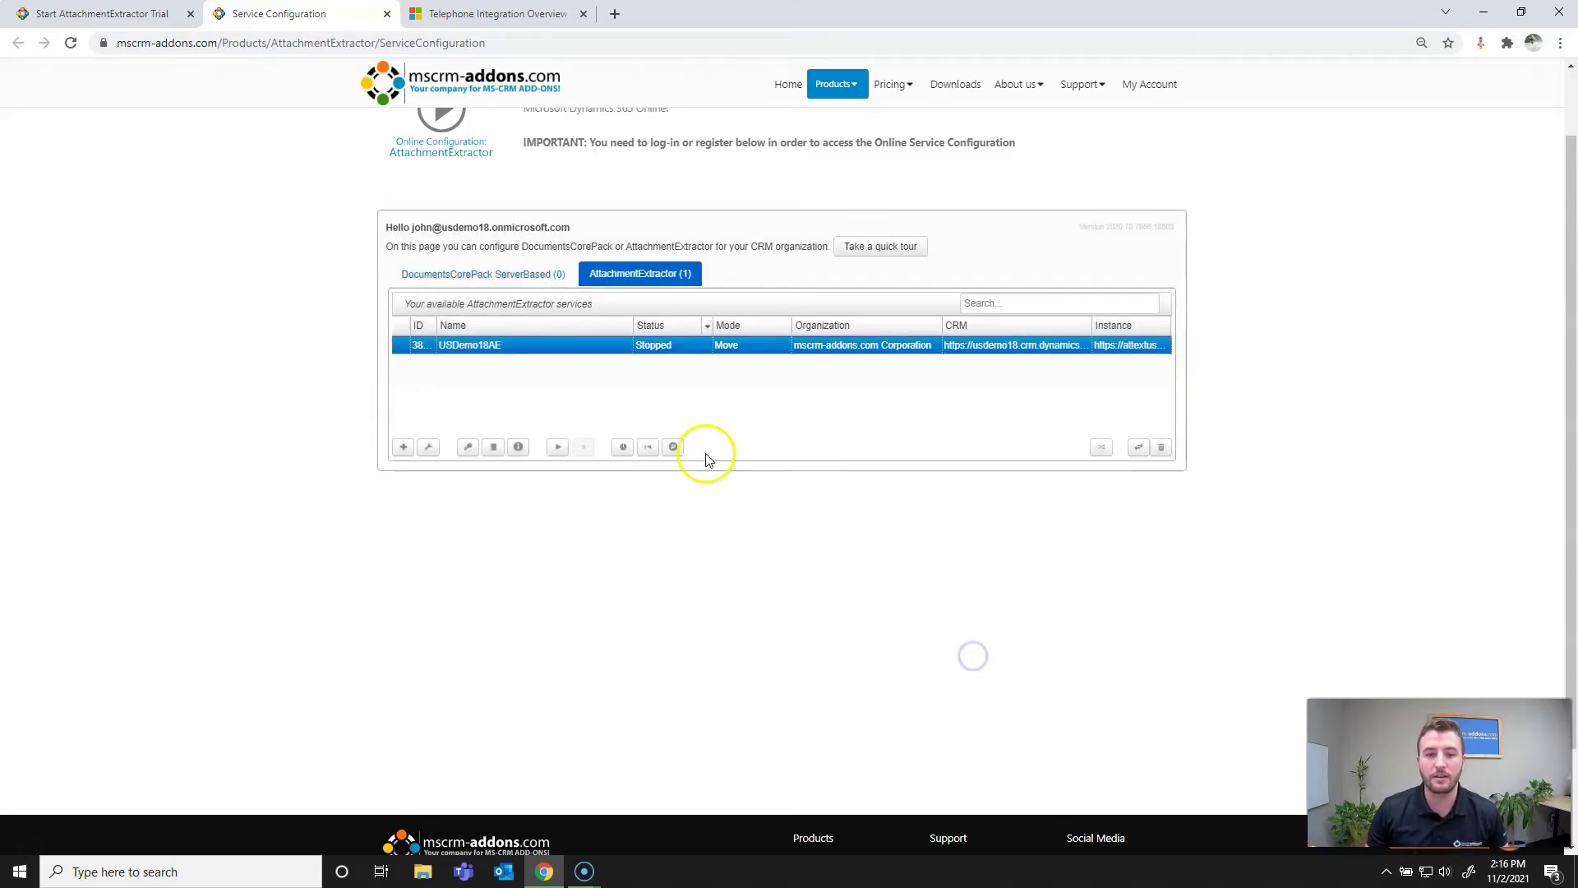
{"action": "left_click", "coordinate": [557, 448]}
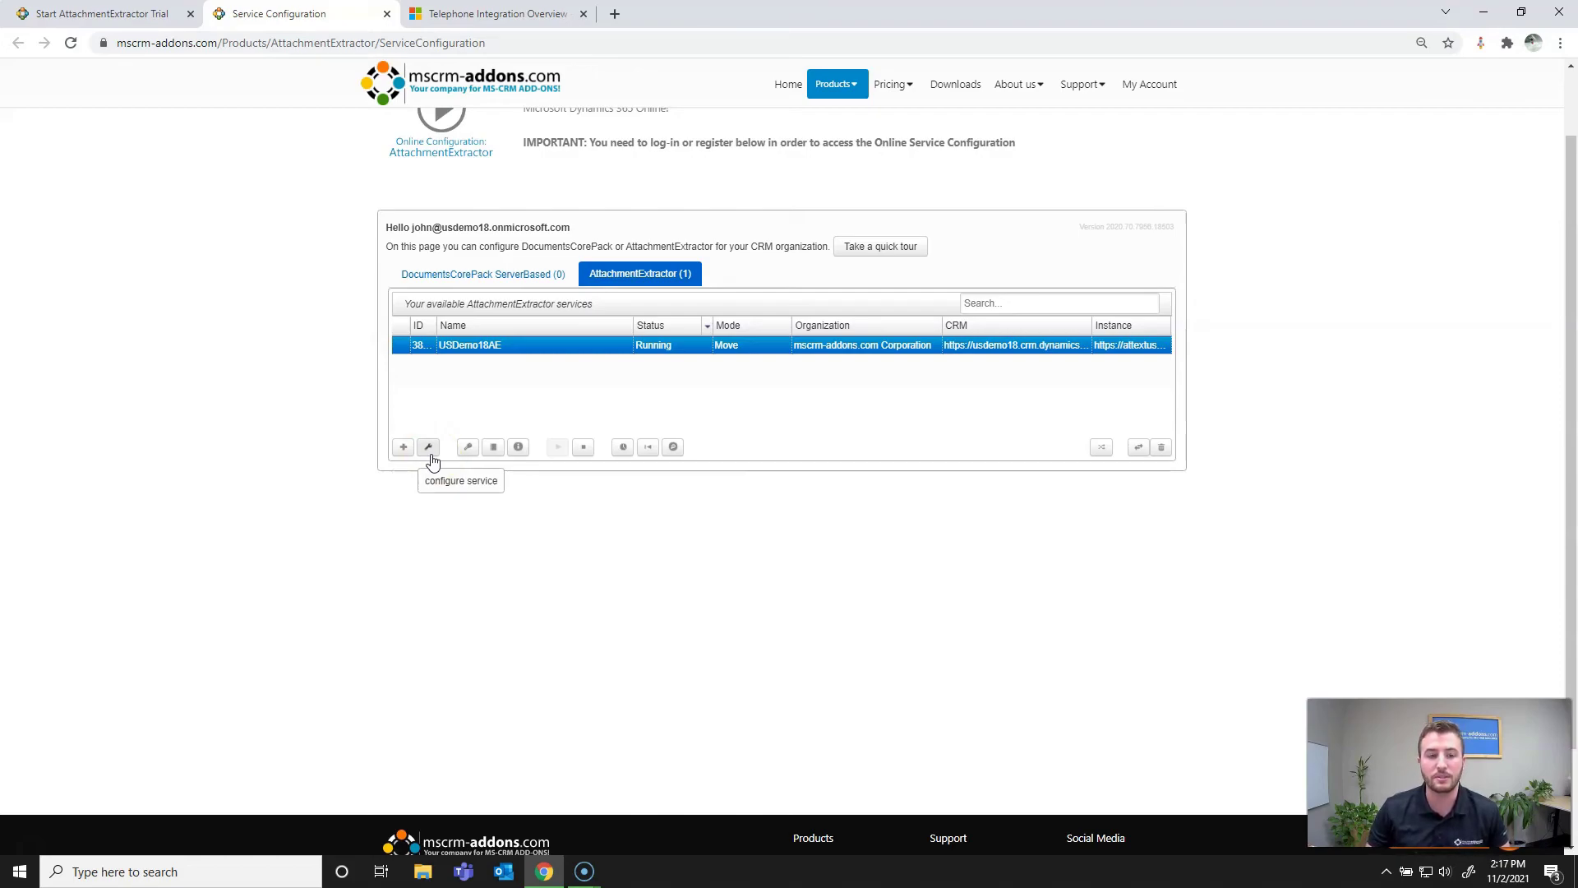
{"action": "left_click", "coordinate": [467, 448]}
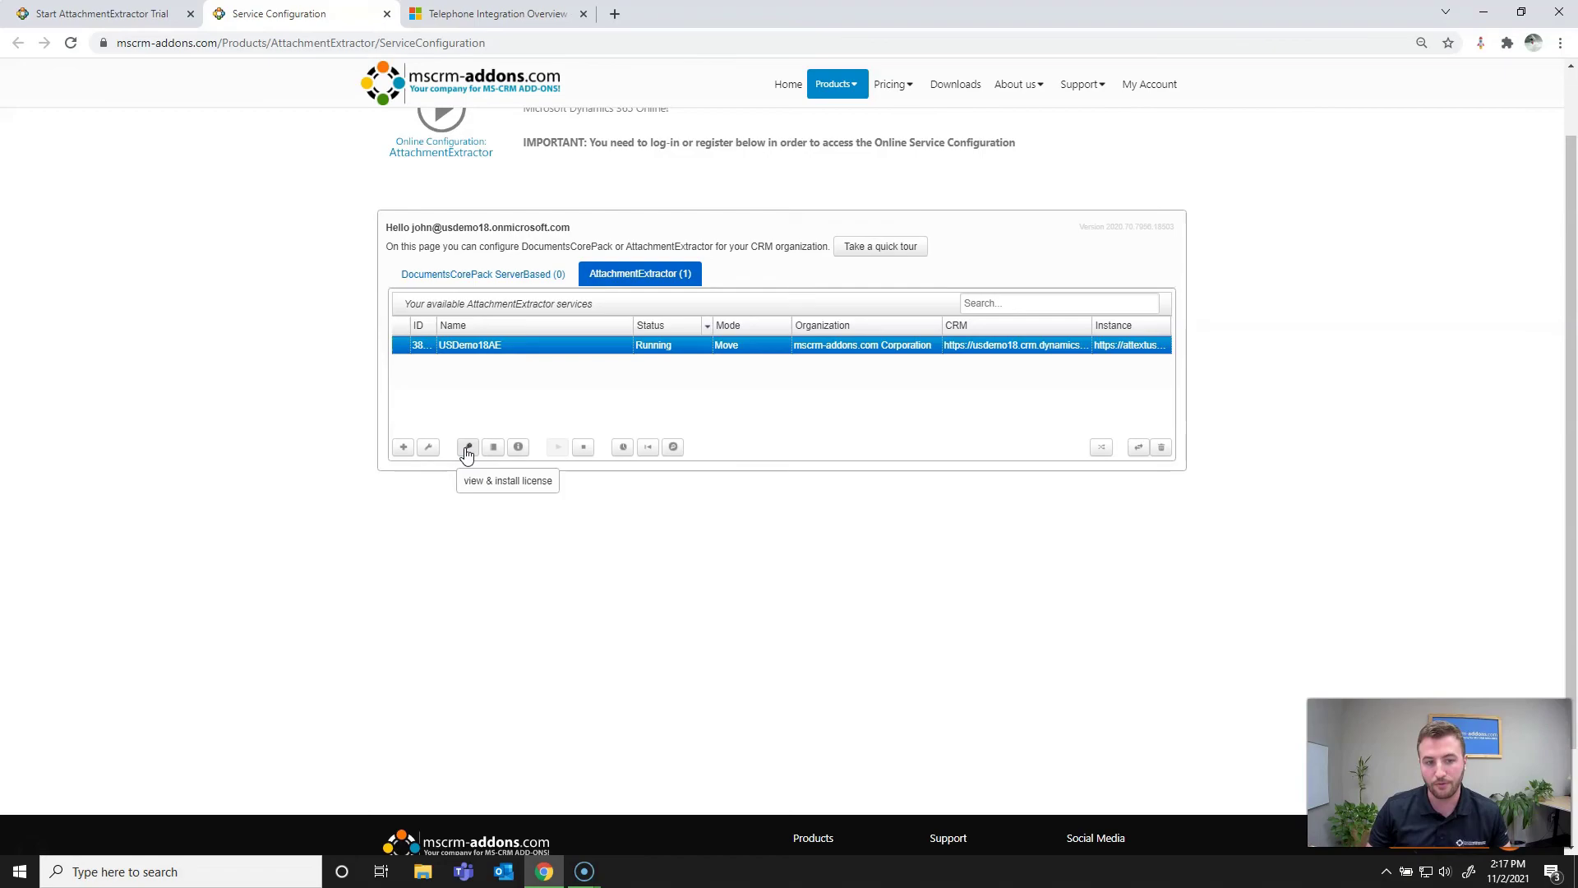
{"action": "left_click", "coordinate": [491, 451]}
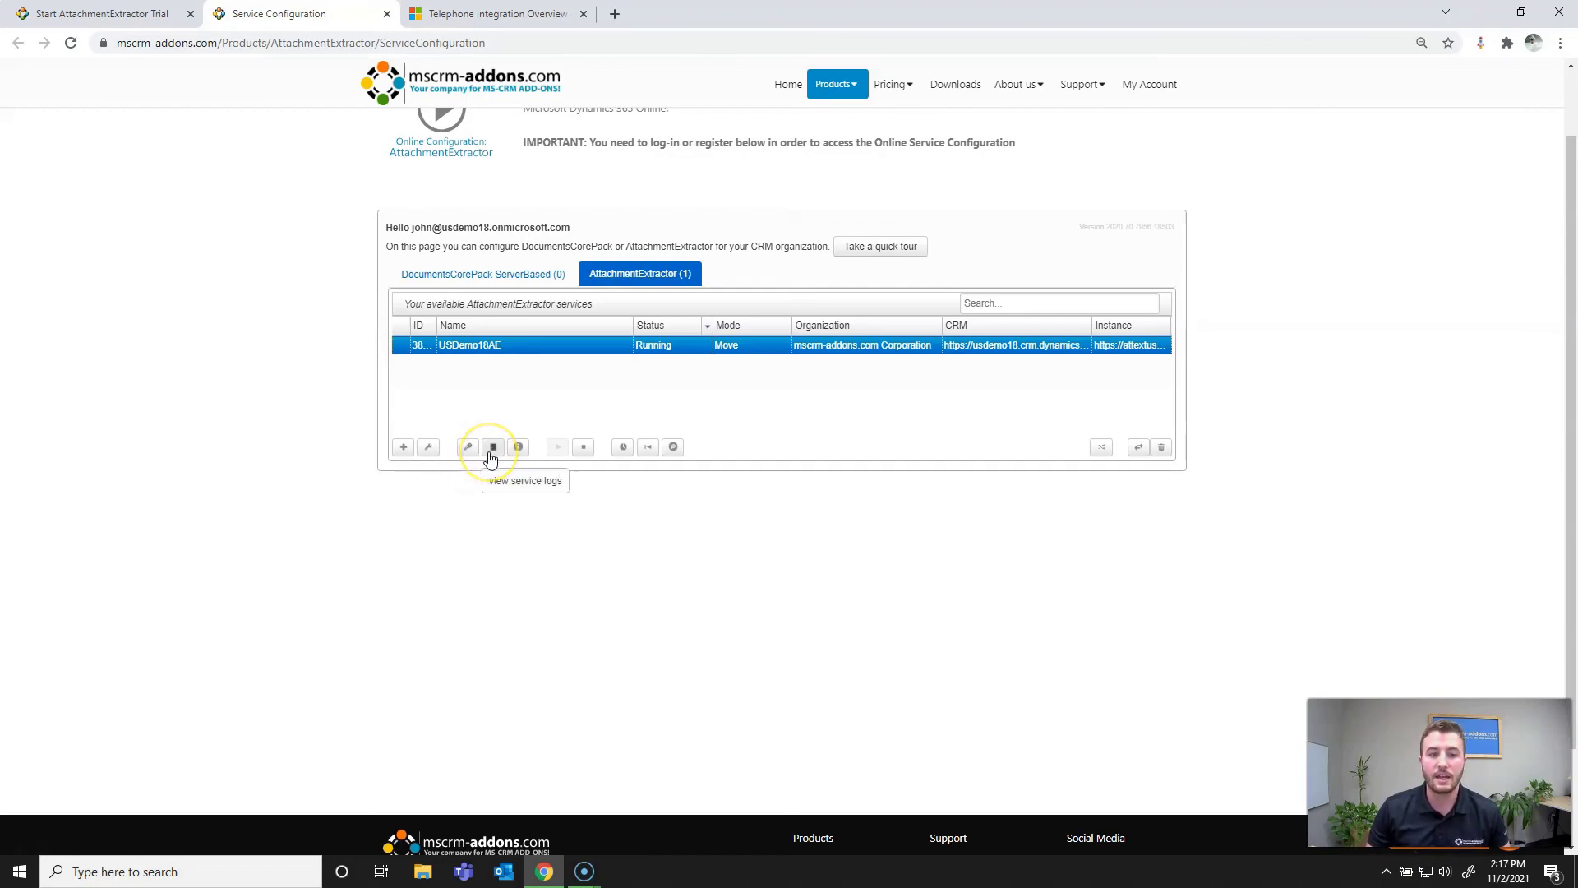
{"action": "left_click", "coordinate": [519, 451]}
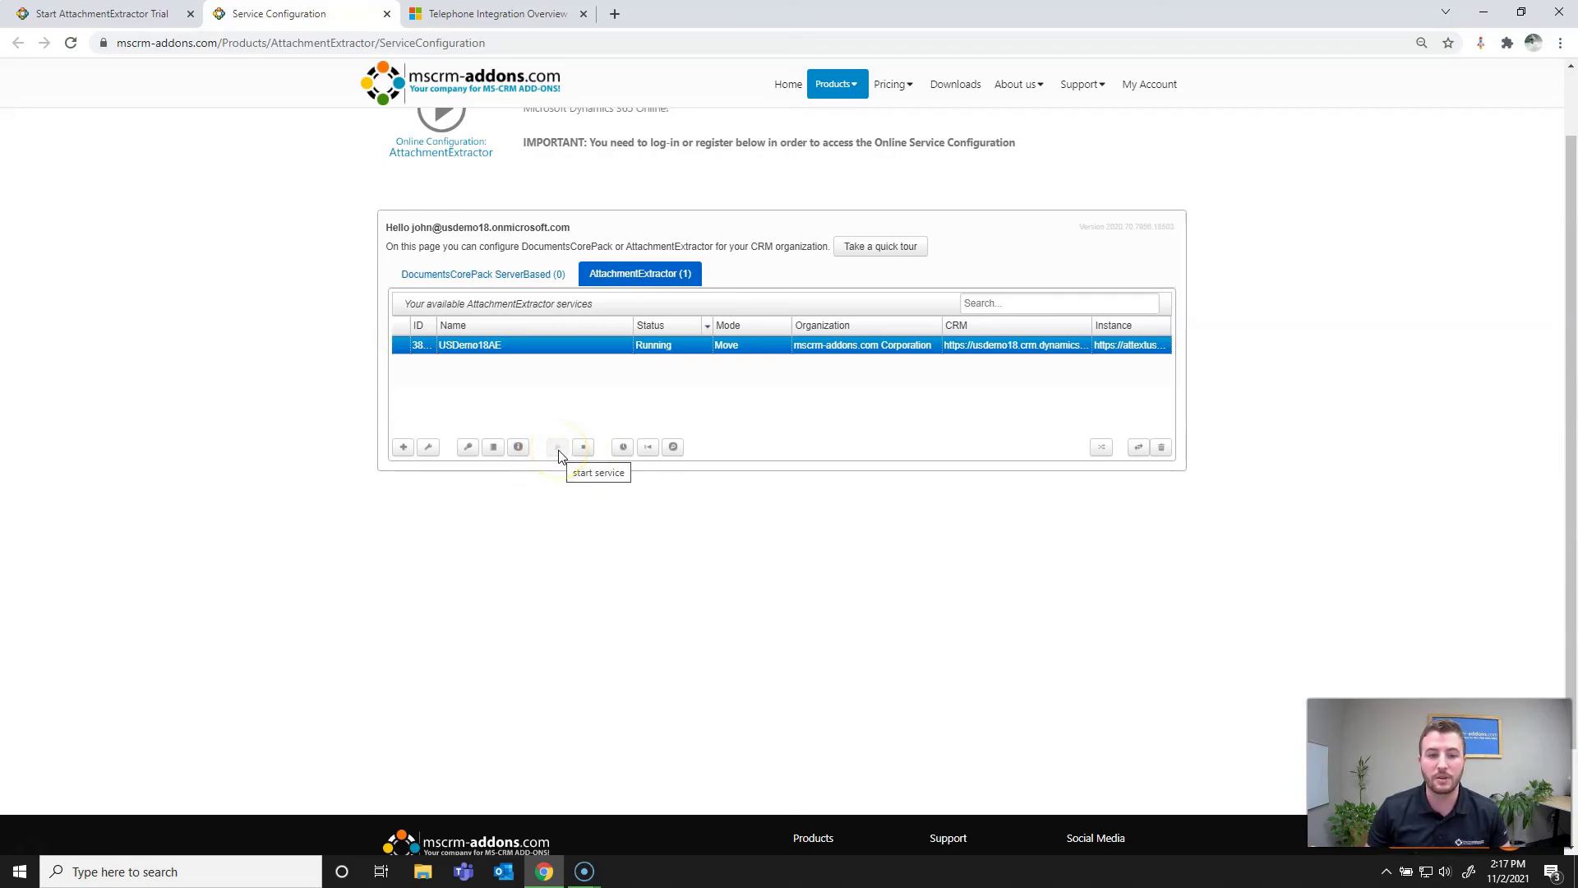
{"action": "left_click", "coordinate": [623, 448]}
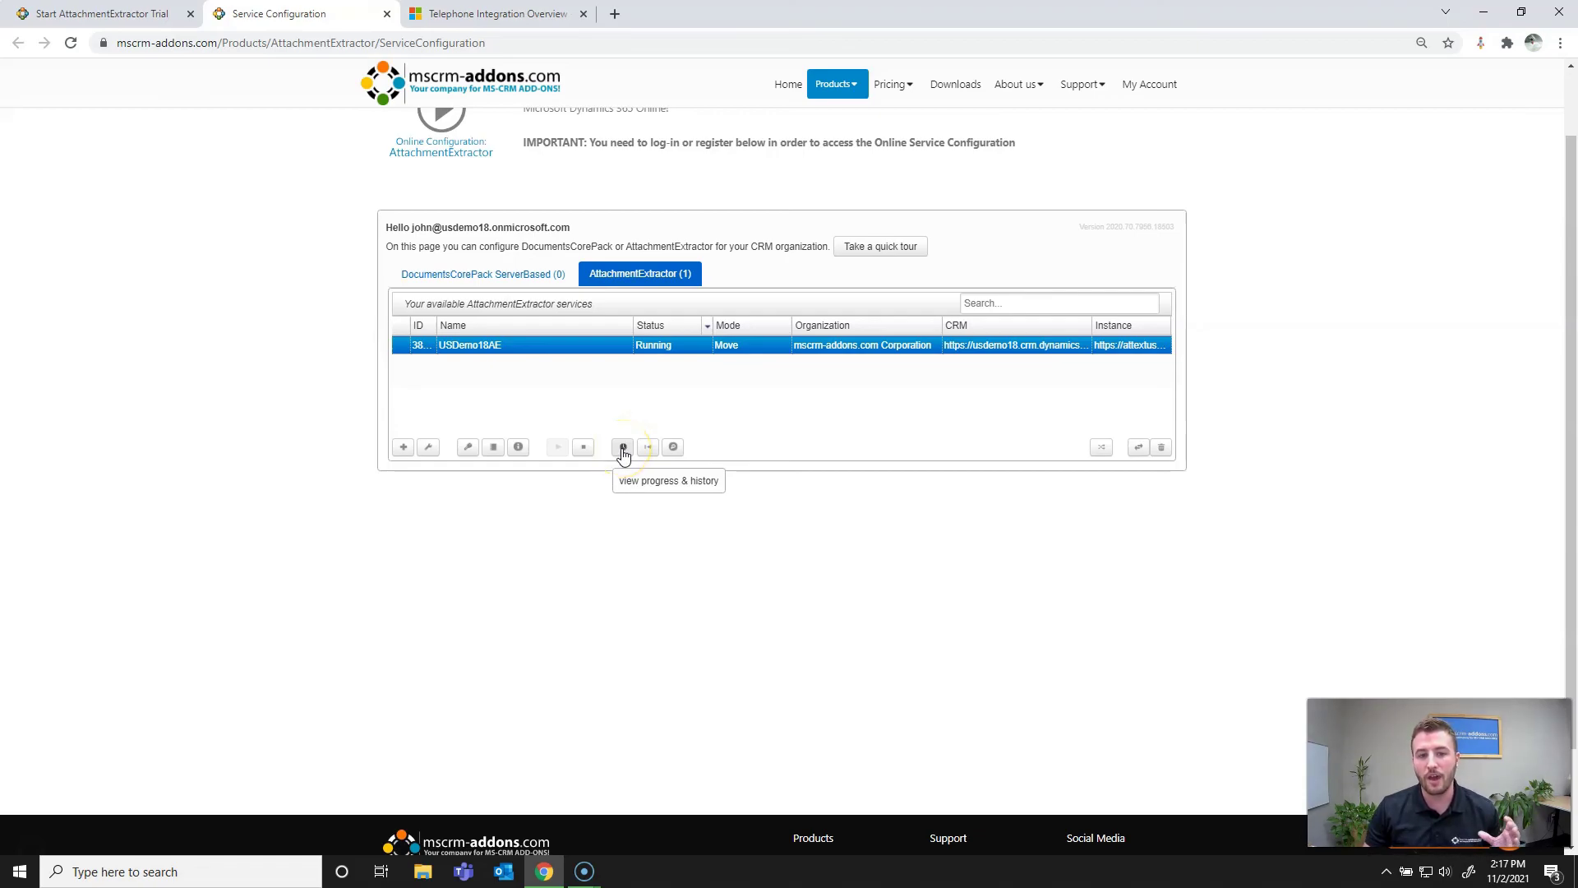
{"action": "left_click", "coordinate": [623, 452]}
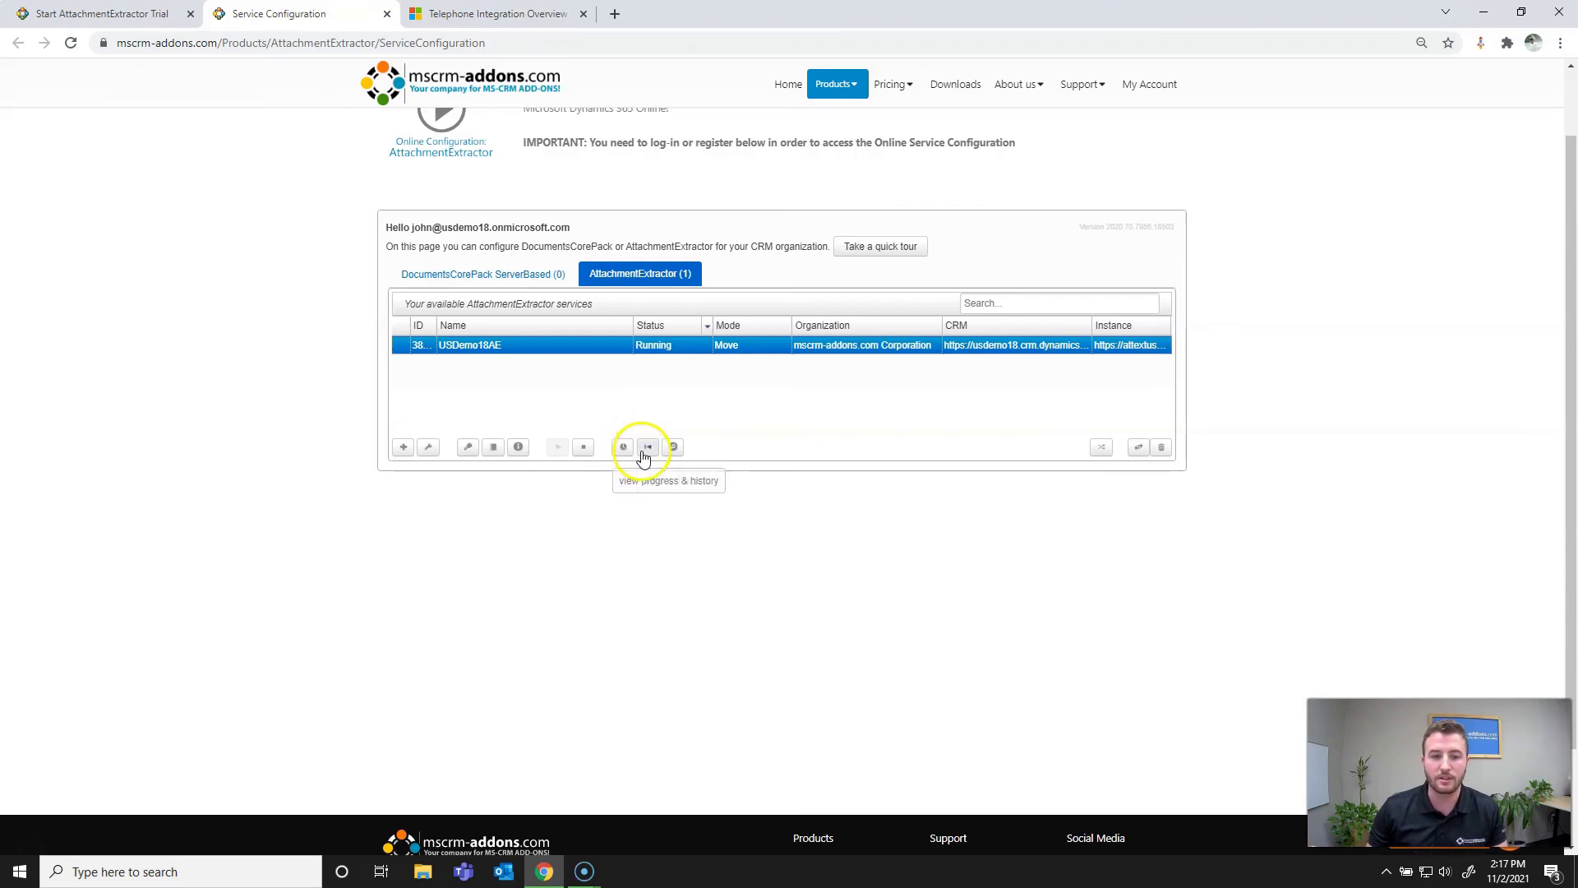
{"action": "left_click", "coordinate": [643, 454]}
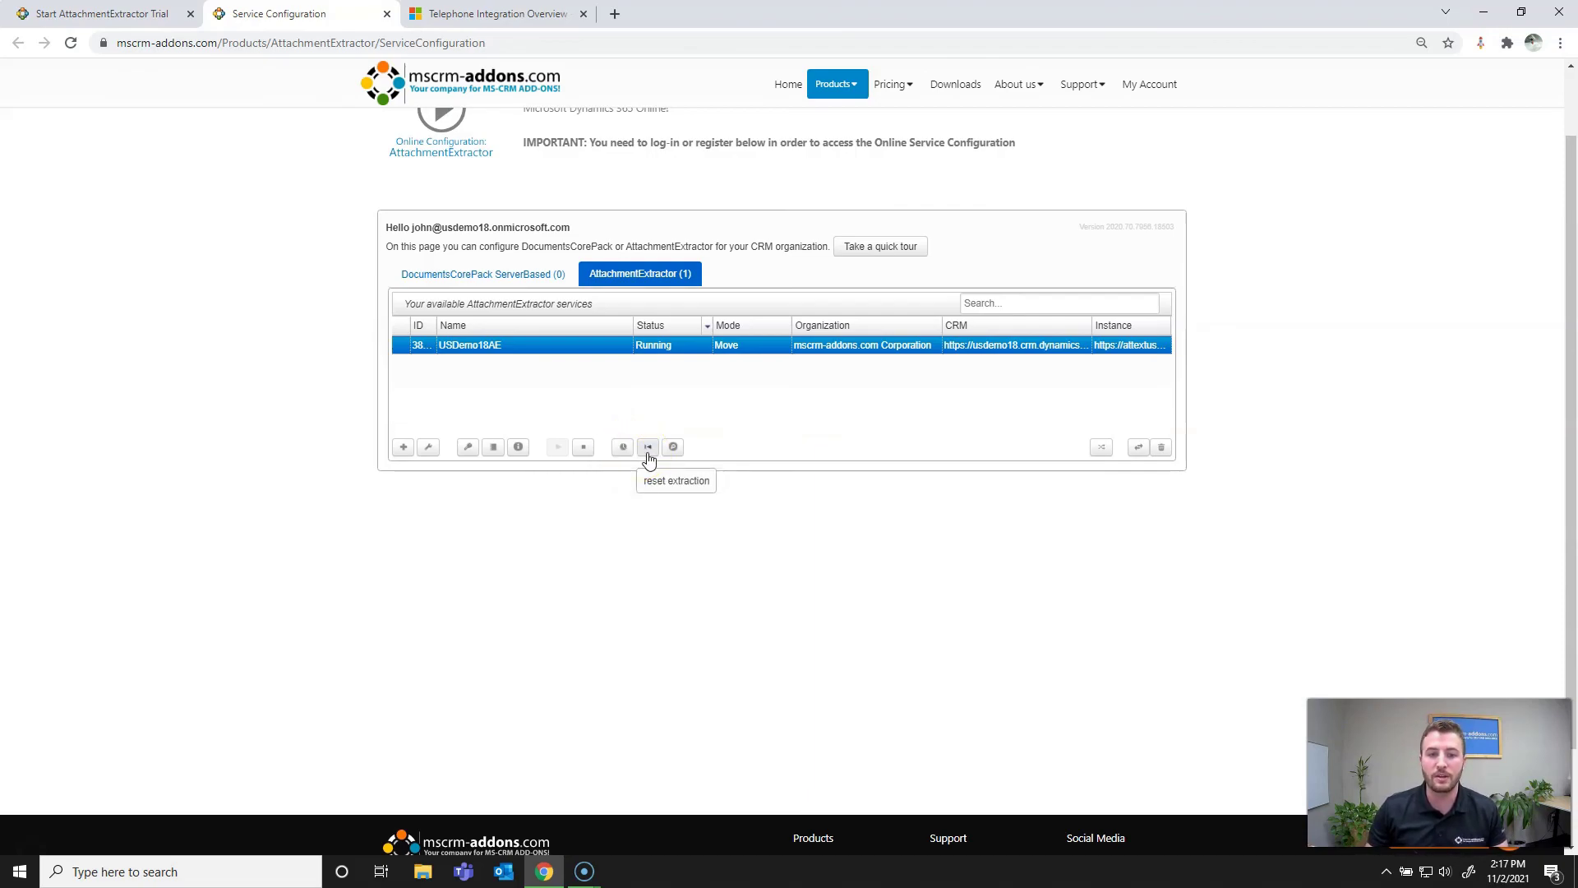
{"action": "left_click", "coordinate": [673, 448]}
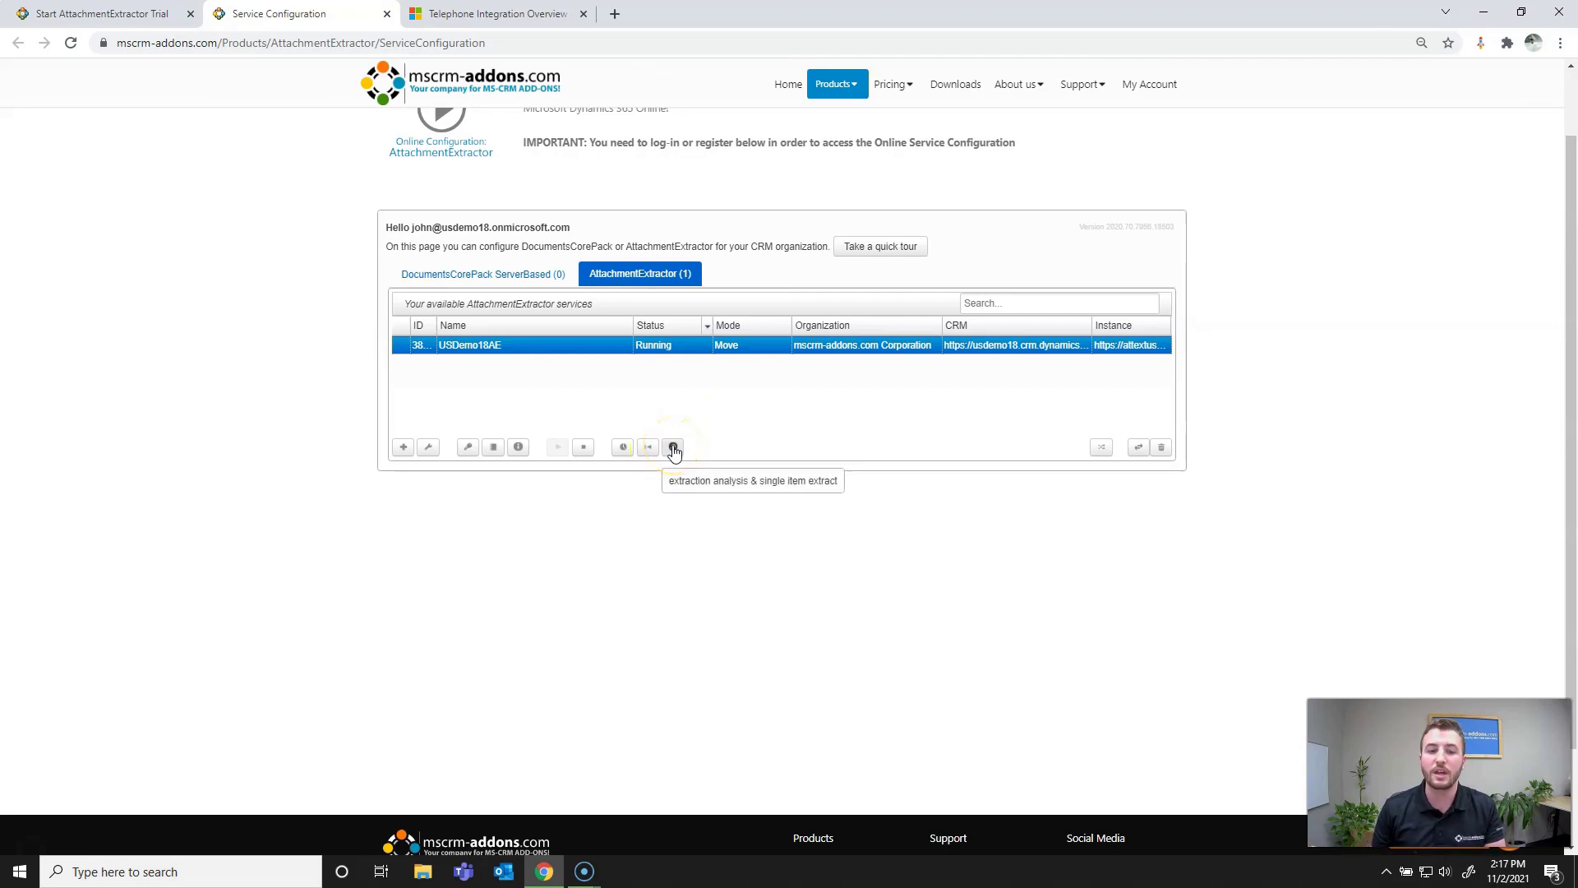